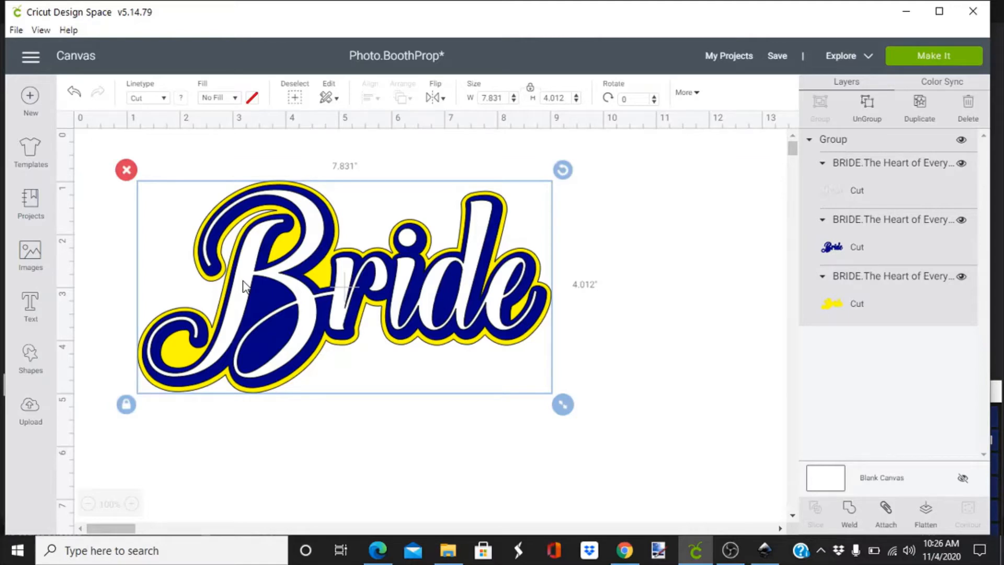
click(626, 264)
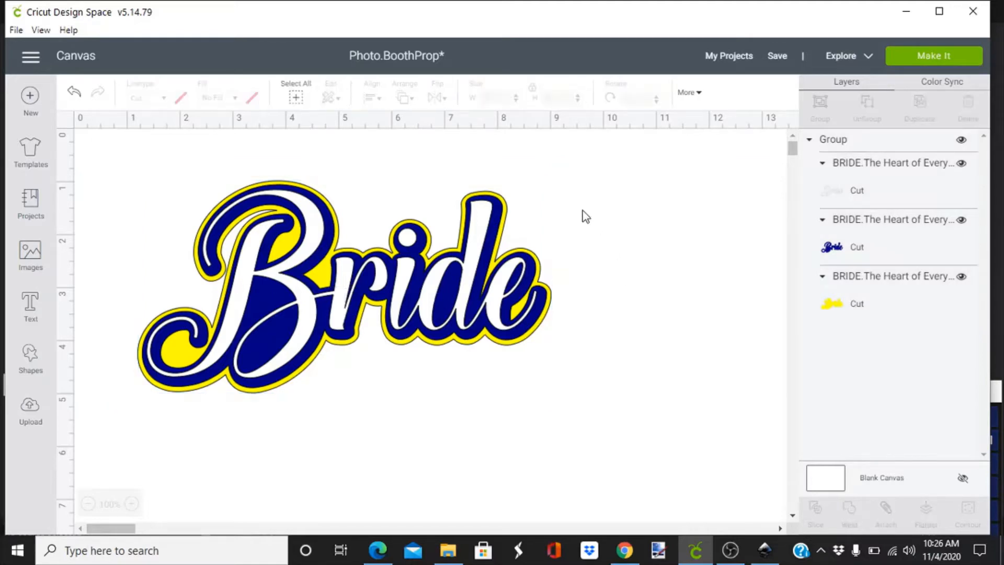
click(461, 273)
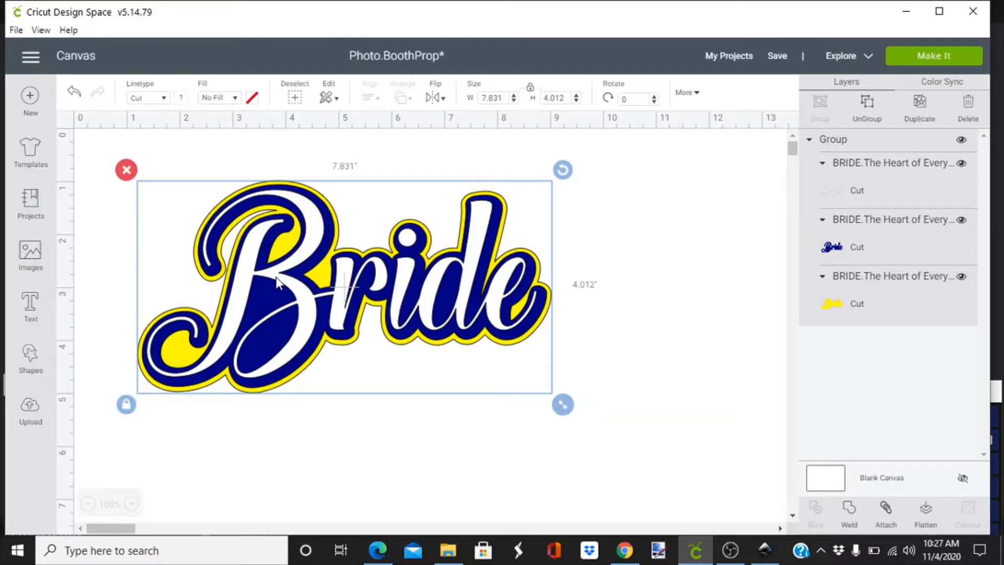
click(607, 361)
Step: Switch to Inkscape and delete the old layered Bride artwork from the page
click(764, 548)
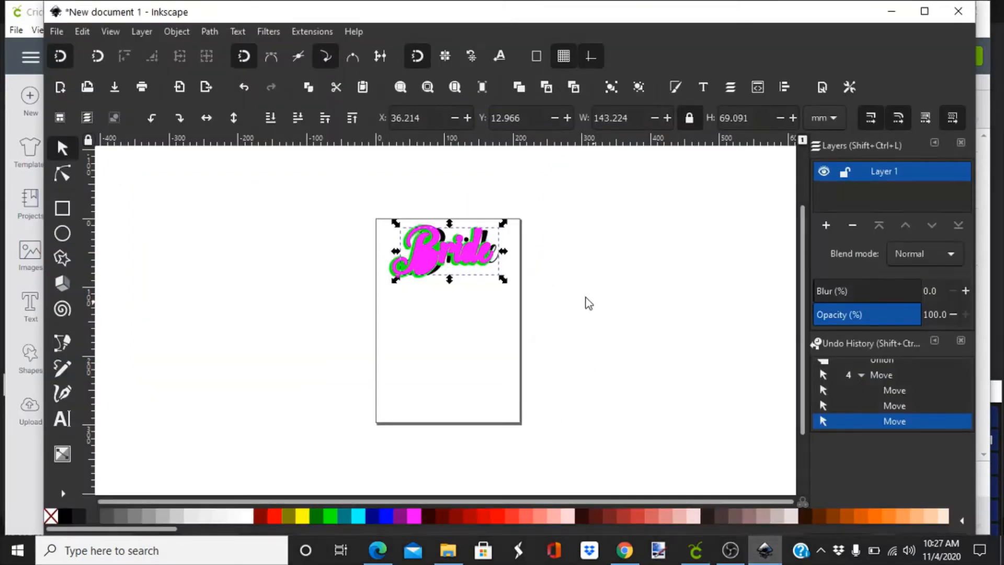
key(Delete)
click(479, 258)
key(Delete)
click(466, 260)
key(Delete)
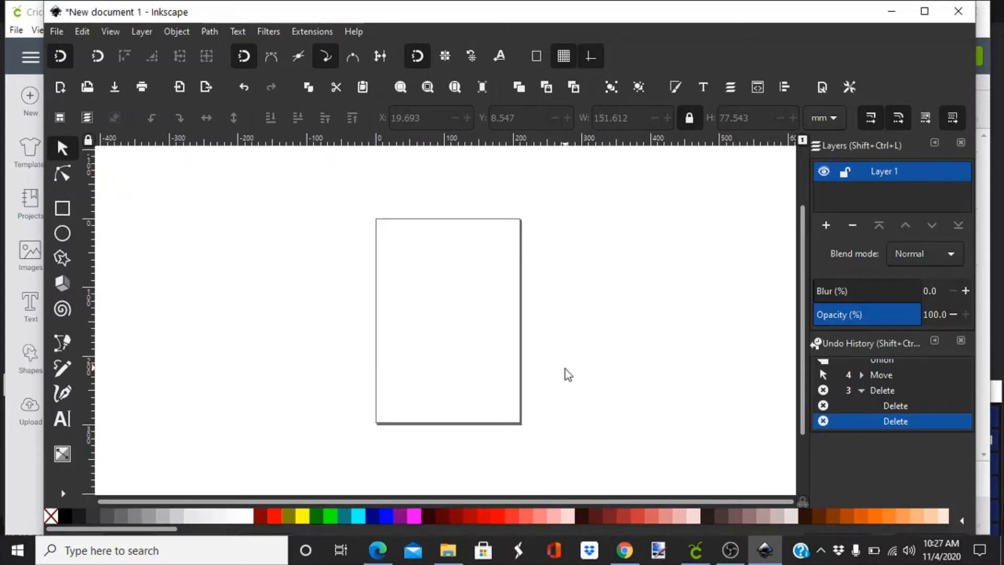
Step: Add the text "Bride" in The Heart of Everything Demo font near the middle of the page
scroll(526, 387, up, 3)
scroll(526, 384, down, 3)
click(62, 419)
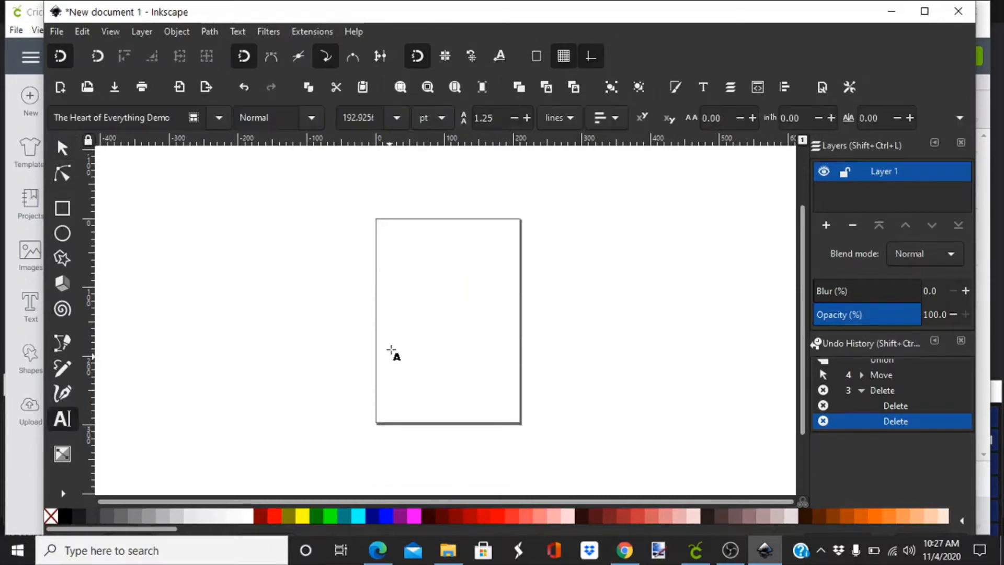
click(412, 321)
text(Bride)
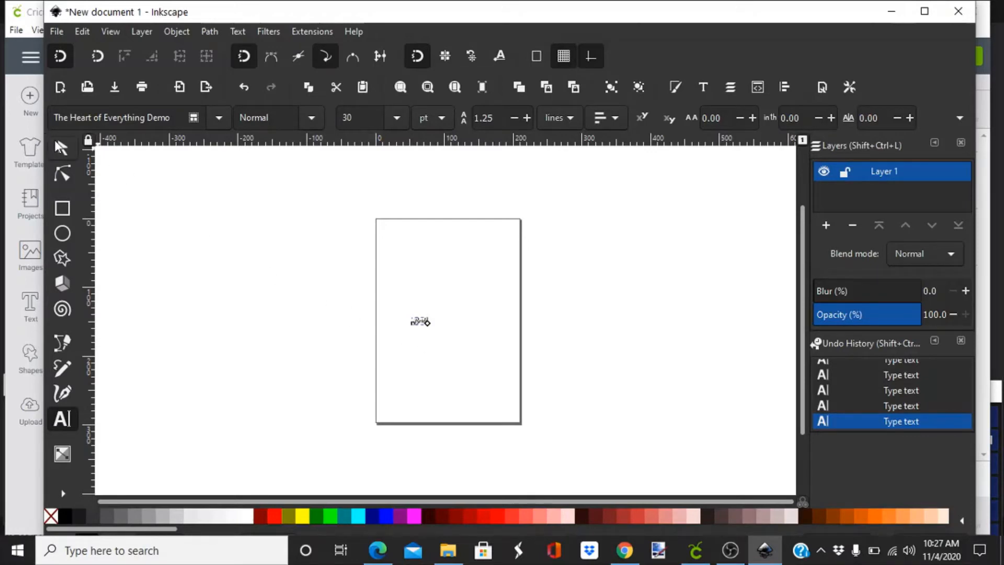
Step: Scale the Bride text proportionally to about 163 mm wide and centre it roughly on the page
click(63, 150)
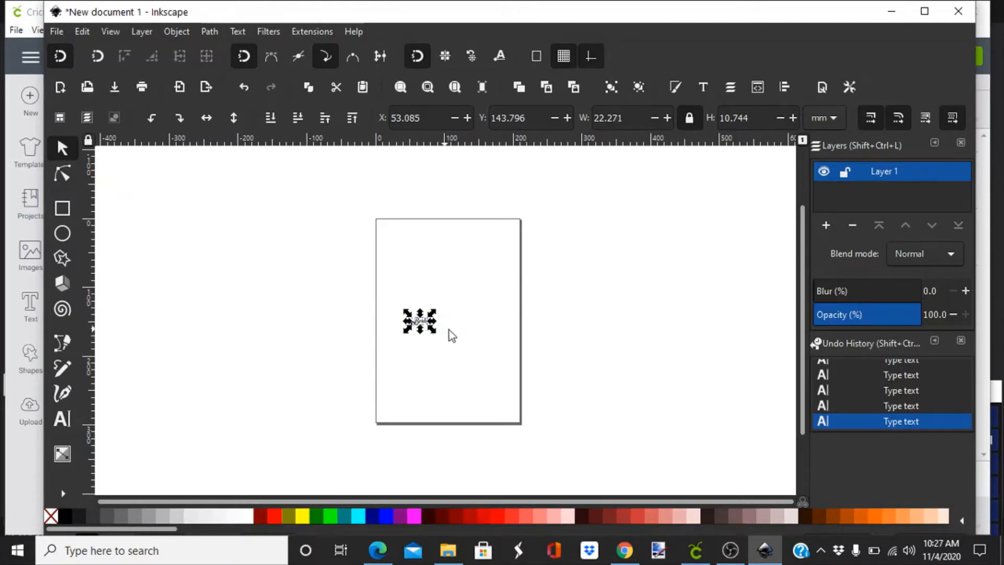
click(689, 121)
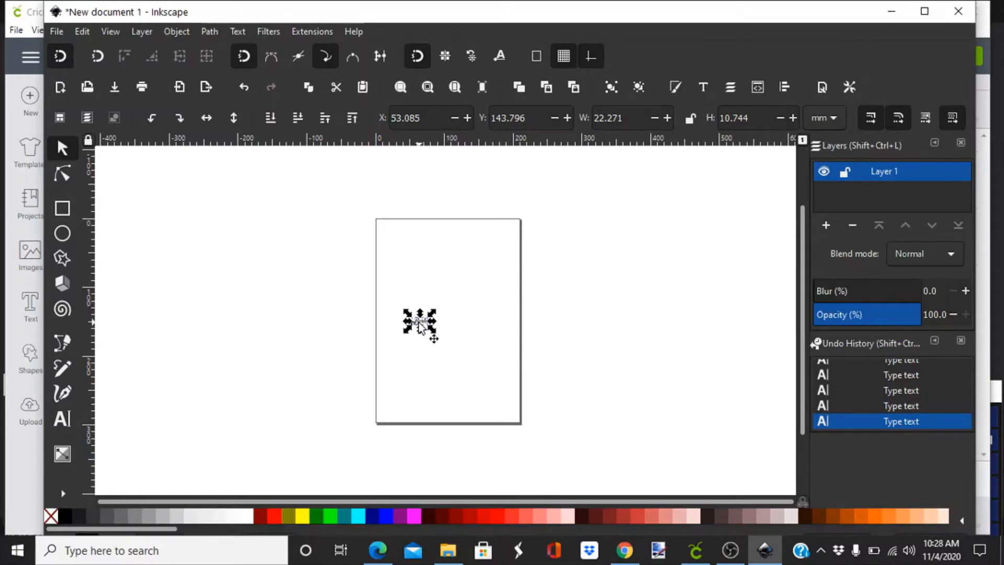
click(691, 123)
drag(432, 329, 516, 391)
click(485, 405)
drag(474, 340, 450, 315)
drag(500, 347, 516, 364)
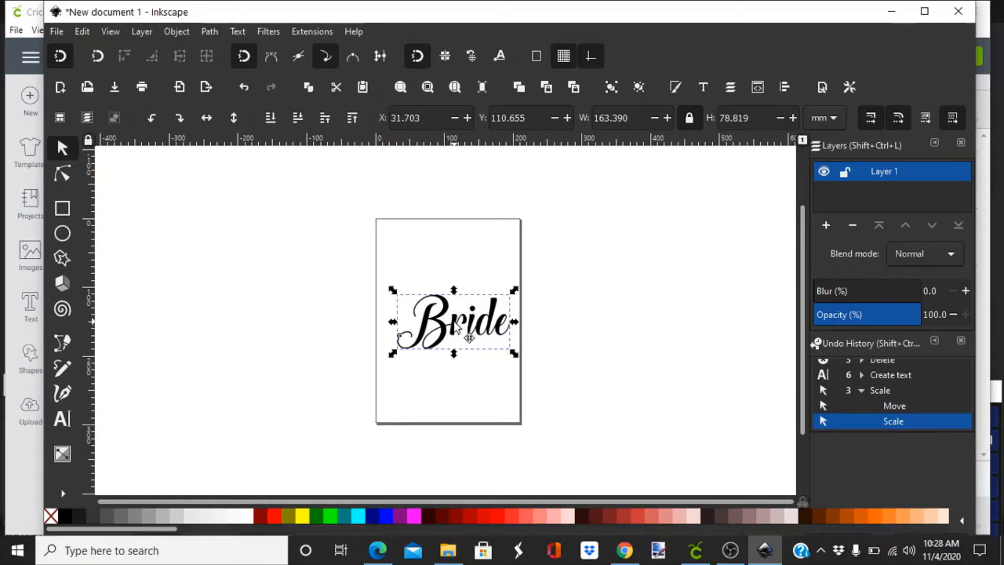
drag(453, 329, 451, 325)
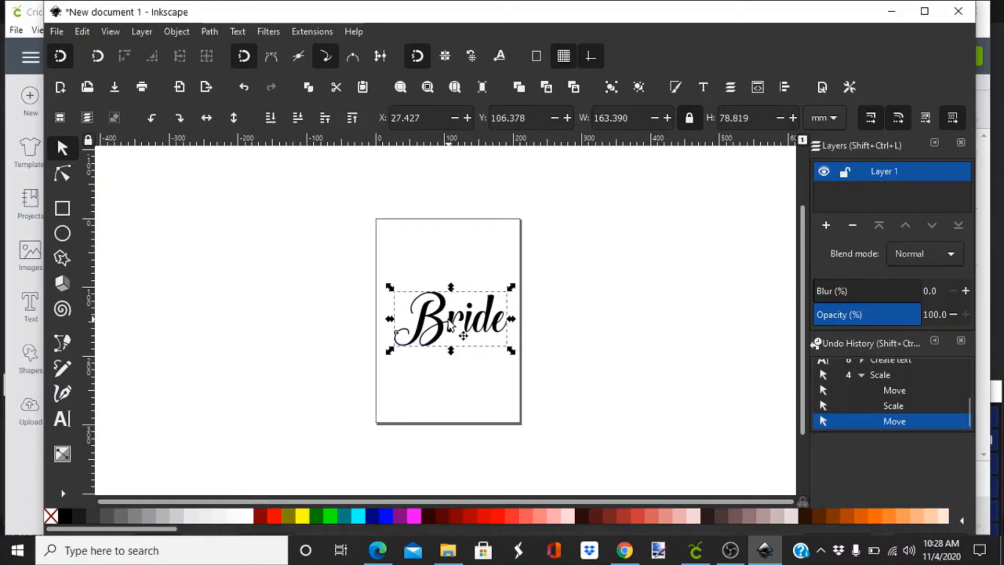
click(61, 422)
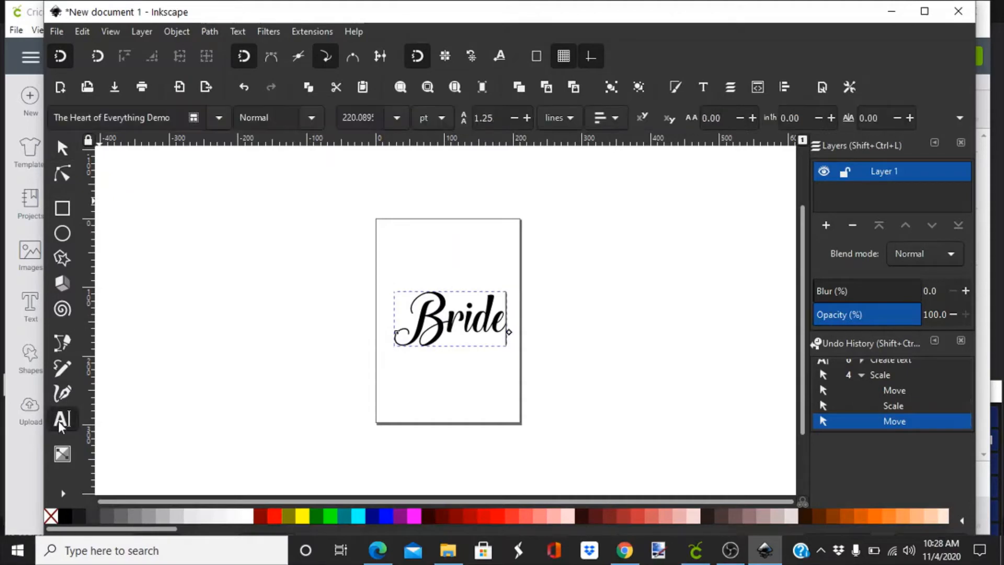
click(218, 122)
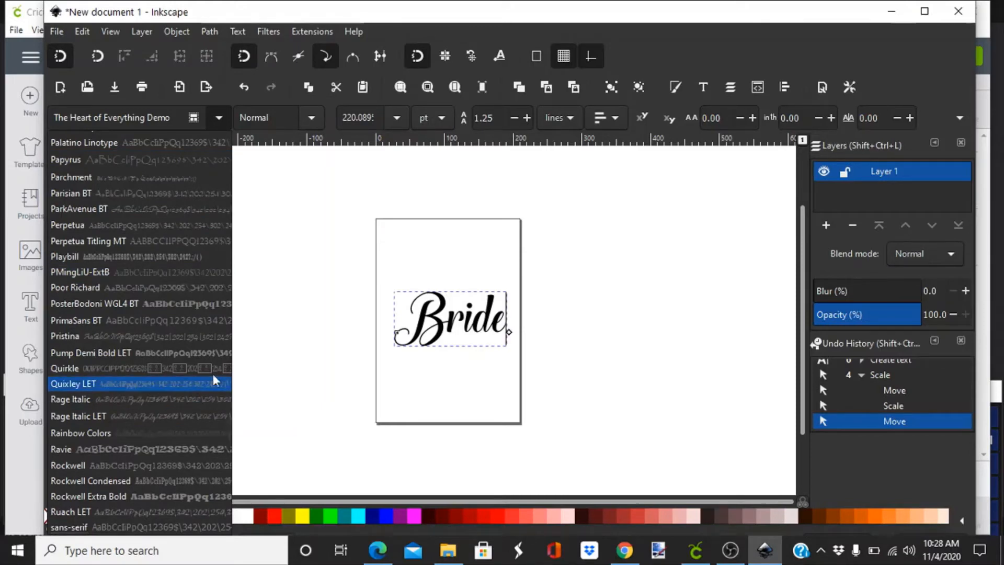
click(343, 319)
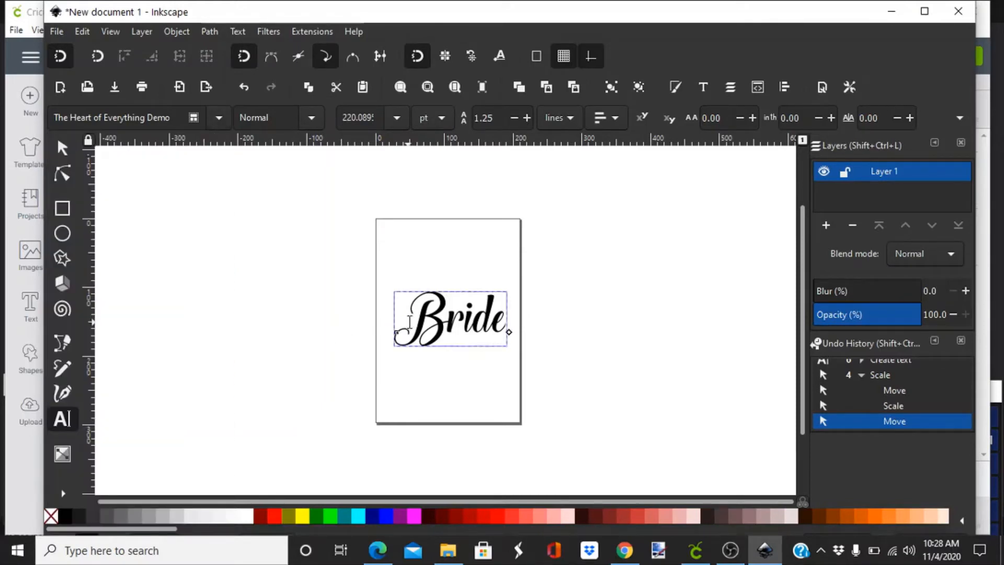
click(62, 152)
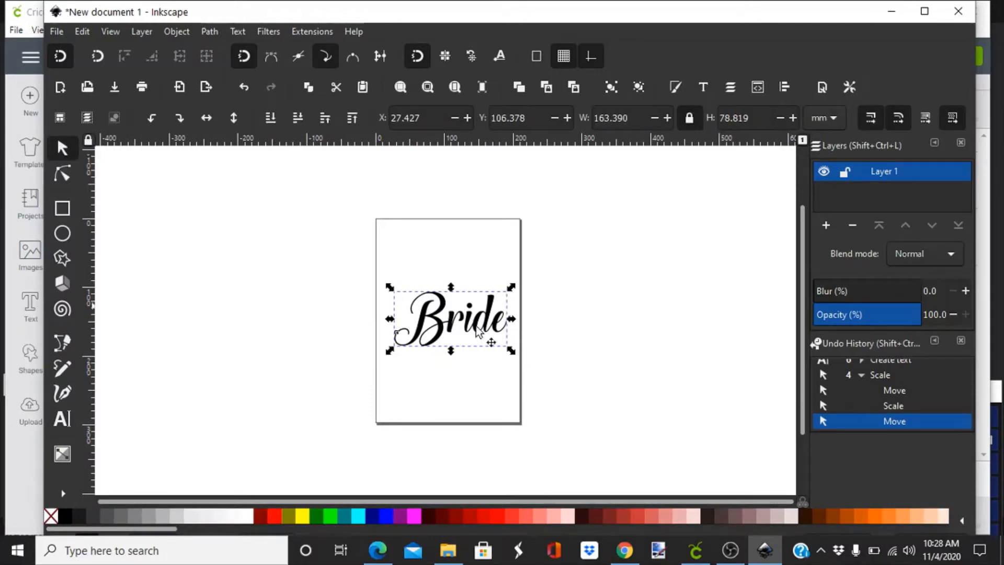
Step: Nudge the Bride text down slightly, then convert it to paths and ungroup the letters
mouse_move(442, 320)
mouse_down()
mouse_move(441, 281)
mouse_move(446, 328)
mouse_up()
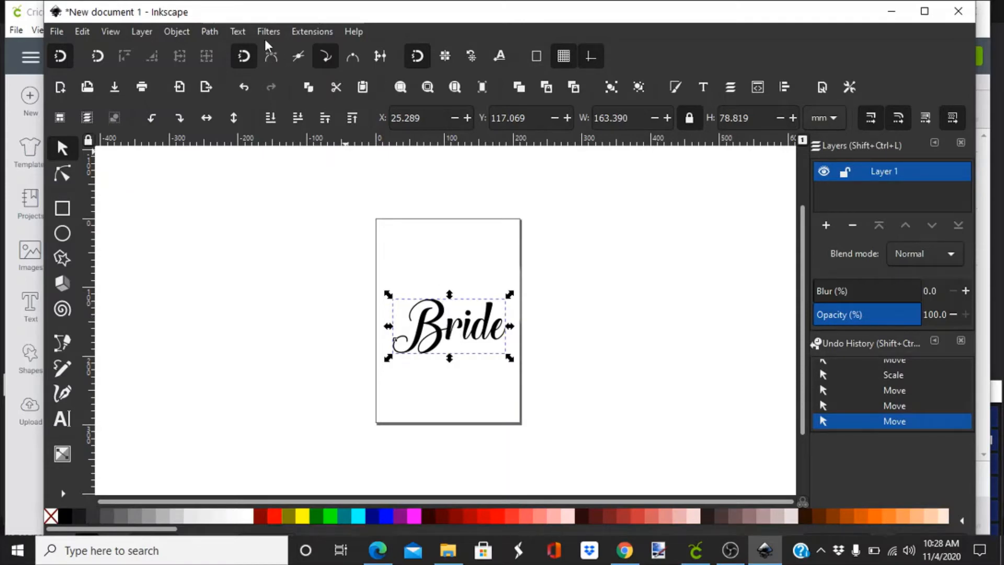
click(207, 33)
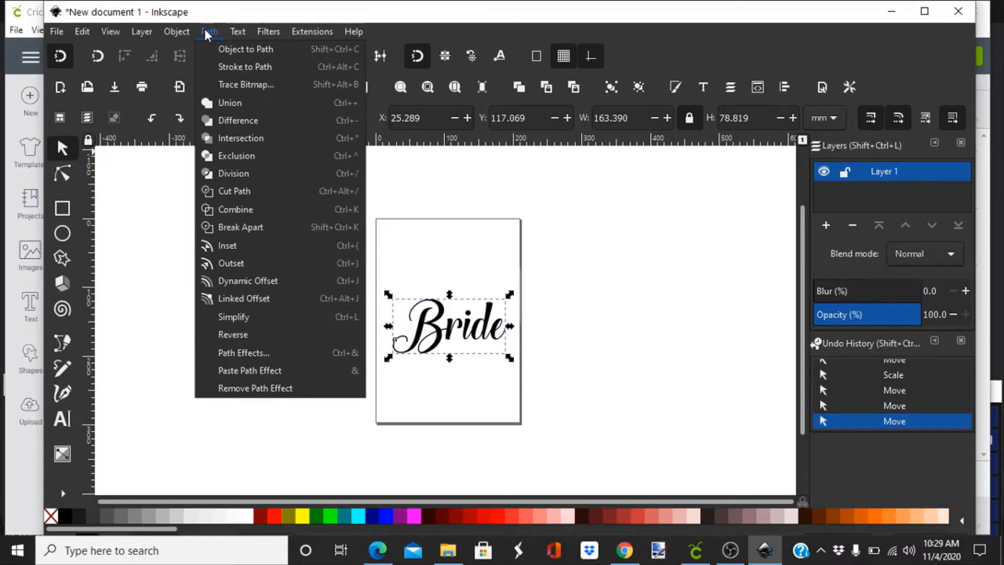
click(222, 50)
right_click(440, 329)
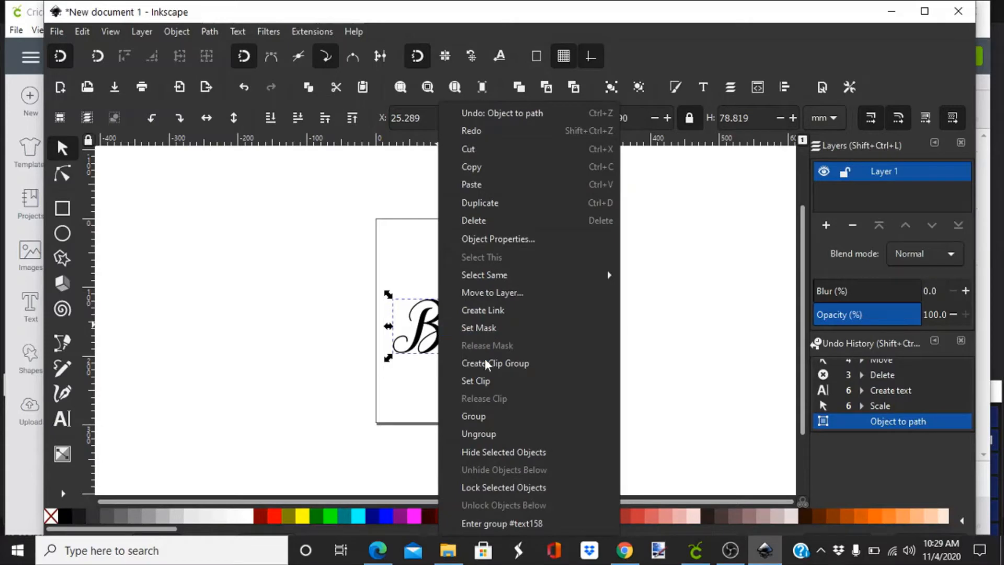
click(480, 435)
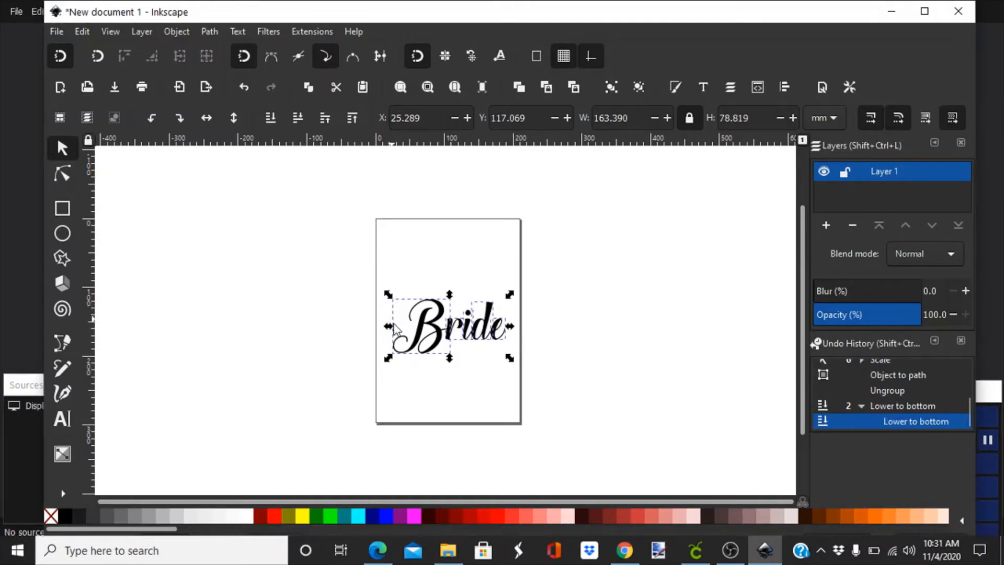
Step: Merge the separate Bride letters into a single shape with Union
right_click(424, 331)
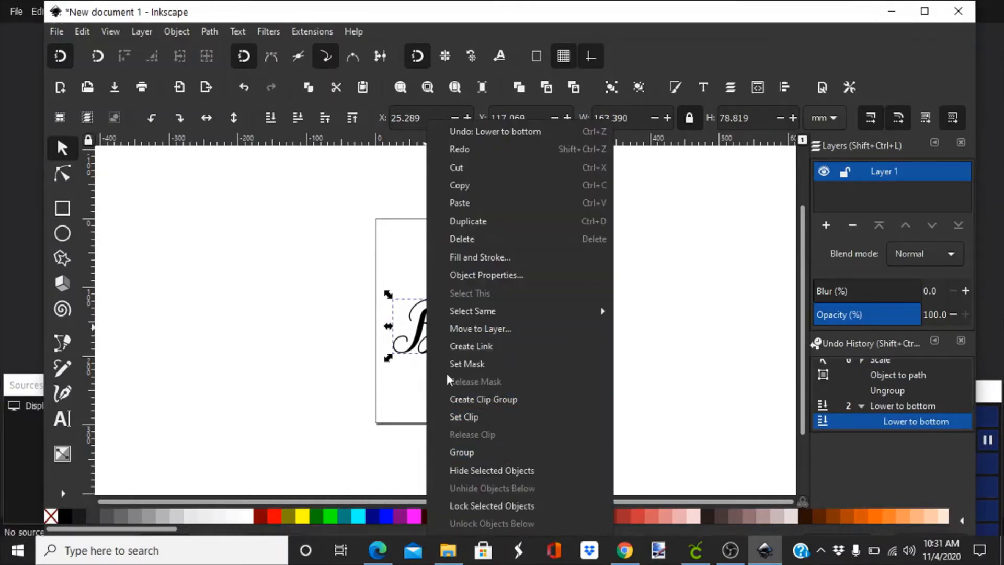
click(409, 382)
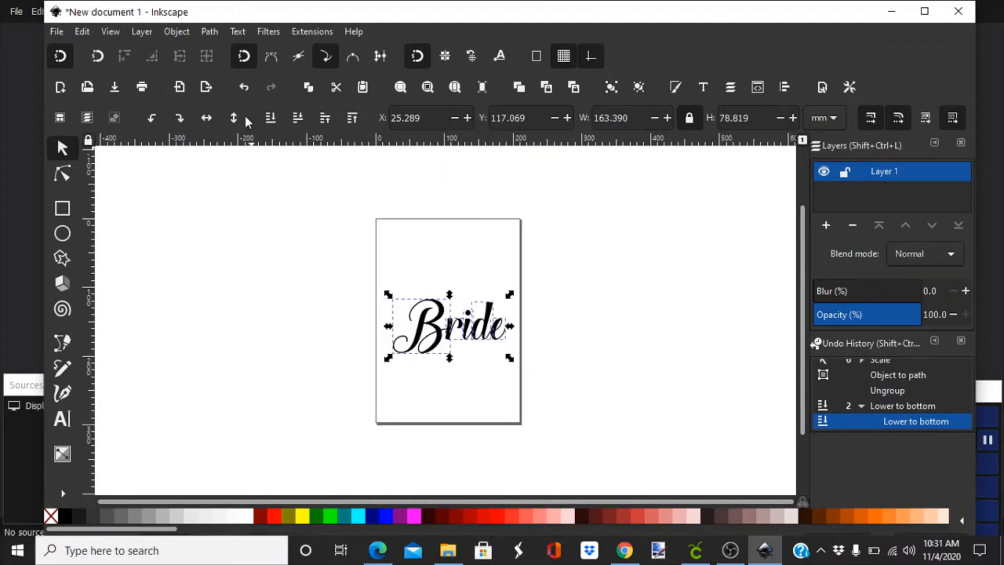
click(214, 32)
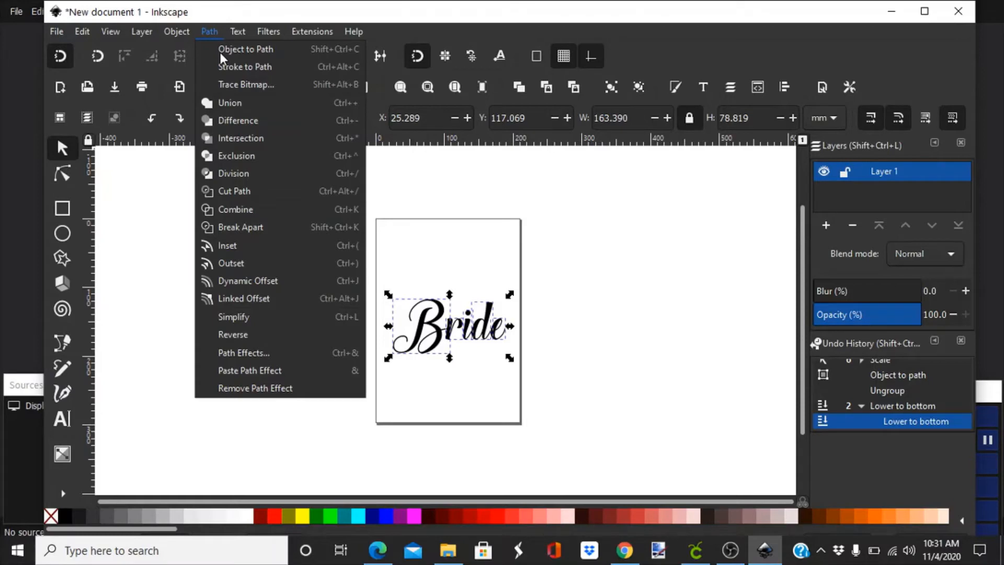
click(229, 102)
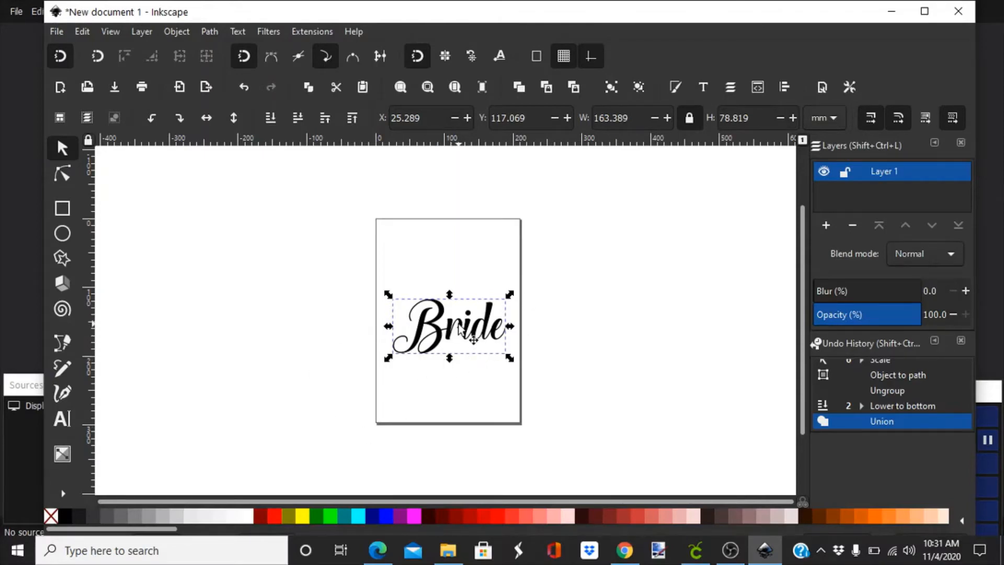
Step: Create a linked offset of the merged Bride shape and fill it with Lime (#00FF00)
click(205, 32)
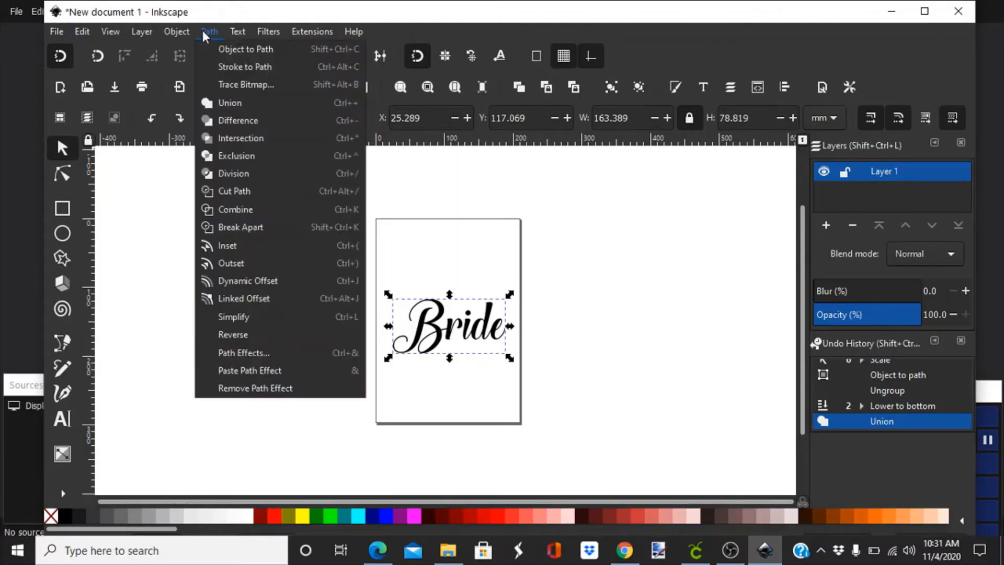
click(250, 301)
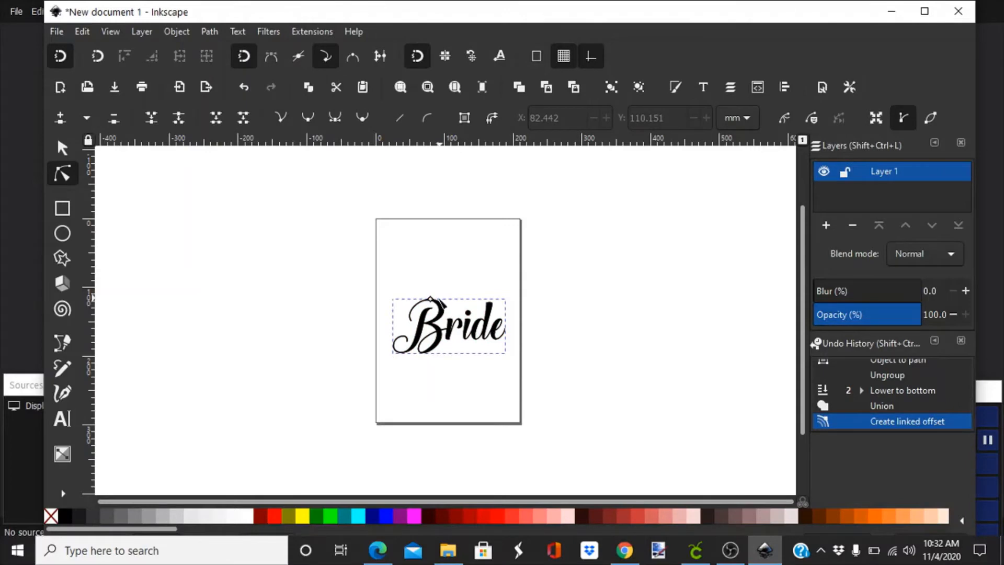
click(333, 517)
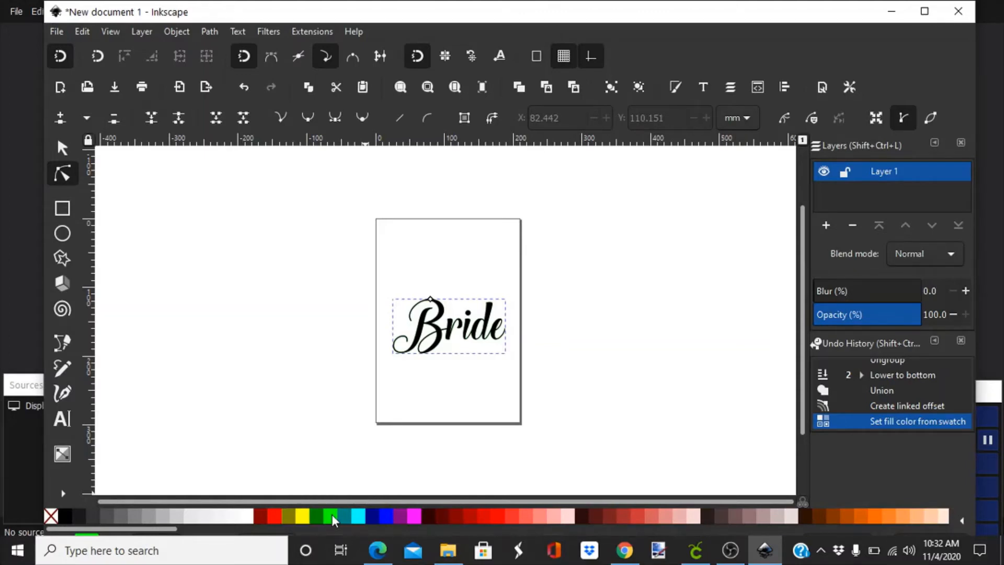
Step: Outset the lime offset repeatedly until it is about 172 mm wide, forming an even border around the black word
key(ctrl+parenright)
key(ctrl+parenright)
key(ctrl+parenright)
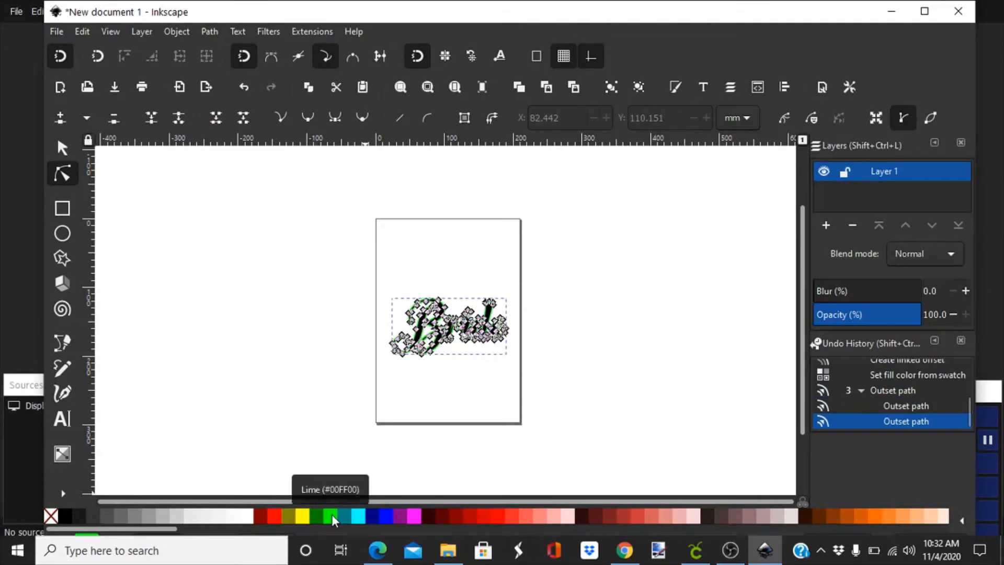
key(ctrl+parenright)
key(ctrl+parenright)
key(ctrl+parenright)
key(ctrl+parenright)
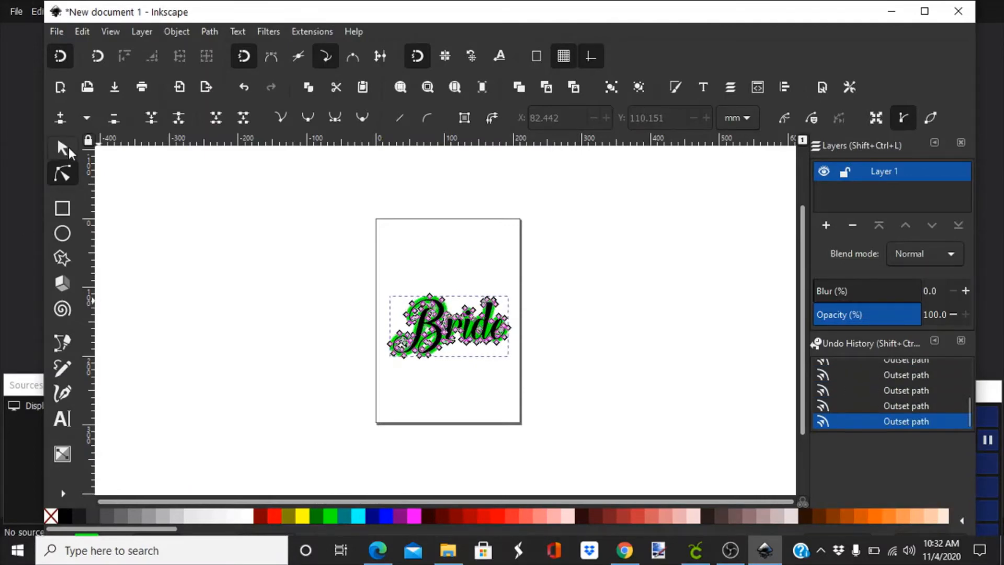
click(62, 148)
click(447, 400)
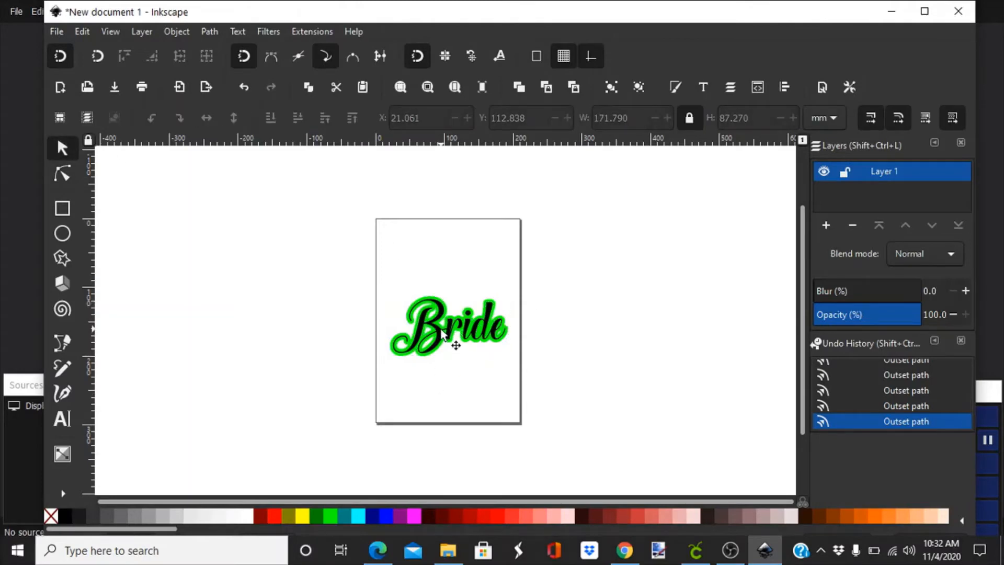
Step: Separate the layers by moving the black Bride to the page's lower end and the green outline to its upper end
drag(441, 336, 437, 389)
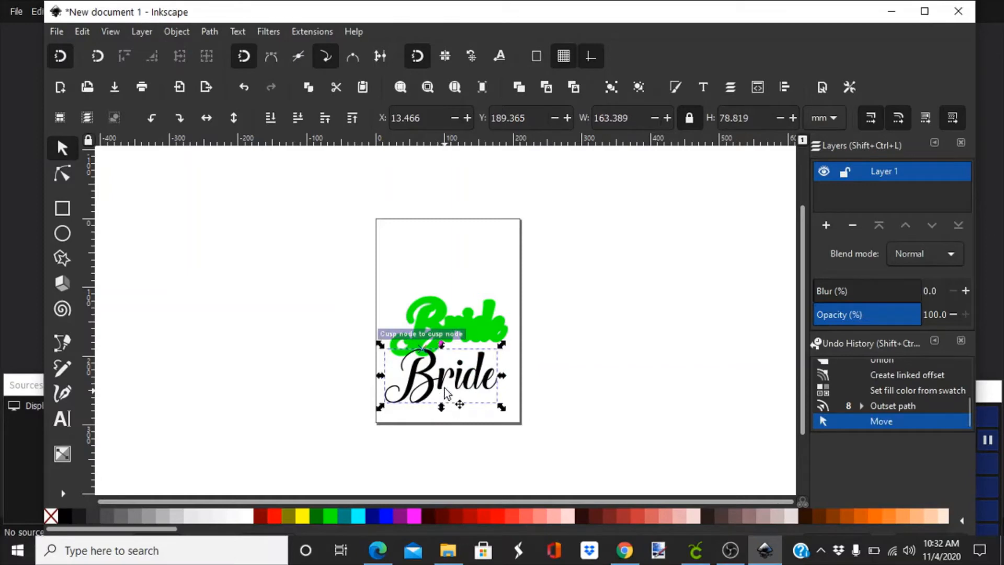
click(446, 316)
drag(437, 275, 437, 241)
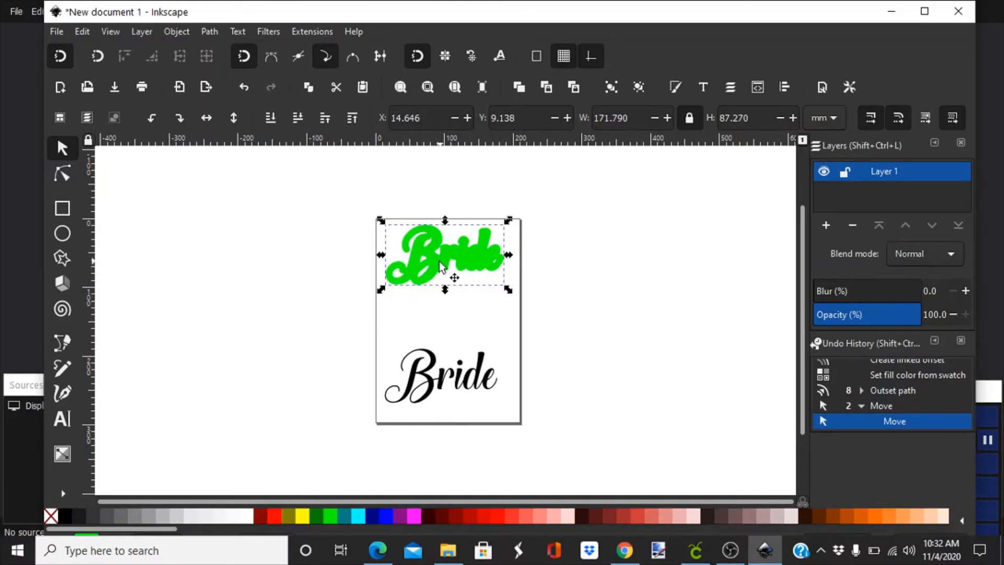
Step: Break apart the green outline shape and unite its pieces to fill the inner holes, then reposition it slightly
click(207, 32)
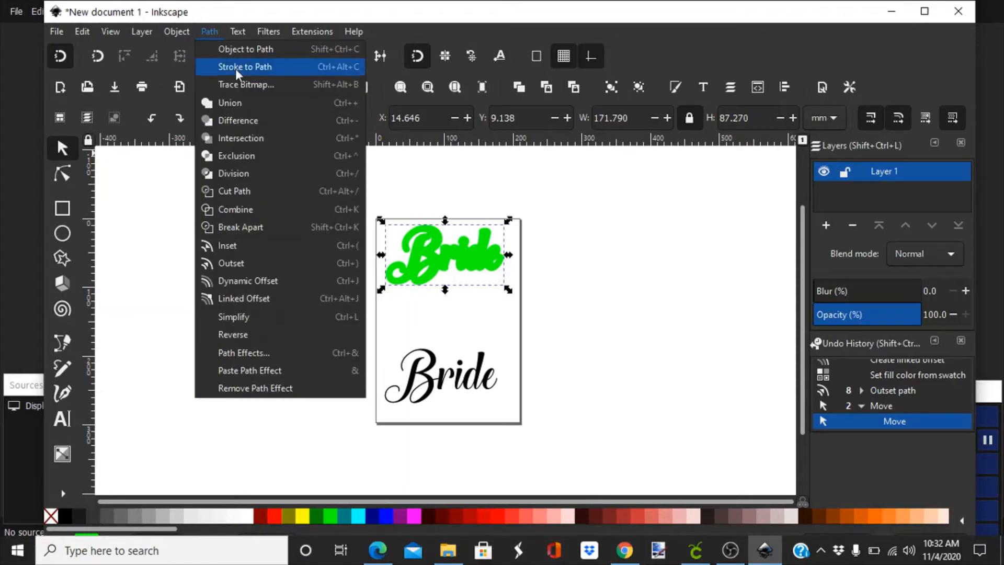
click(262, 228)
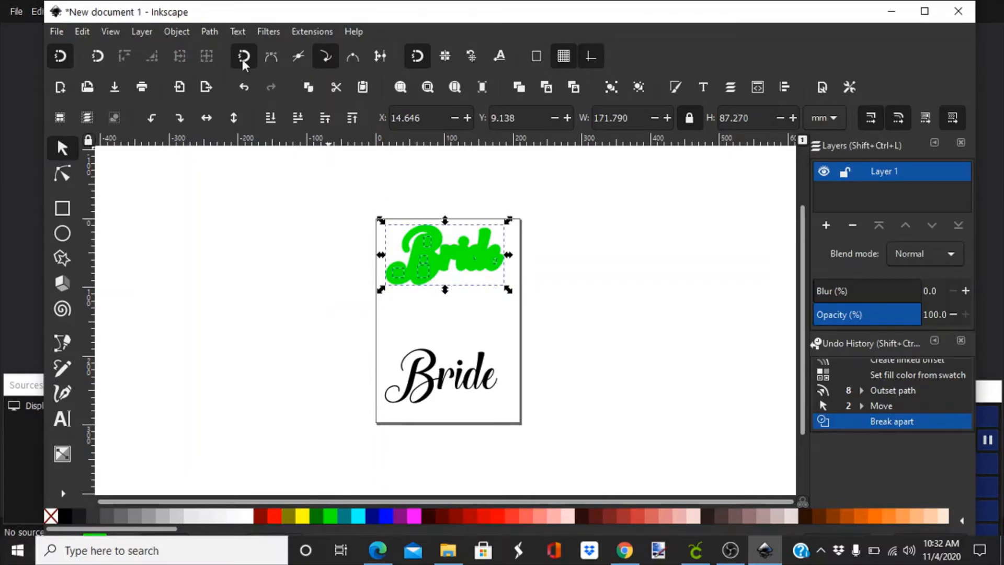
click(209, 31)
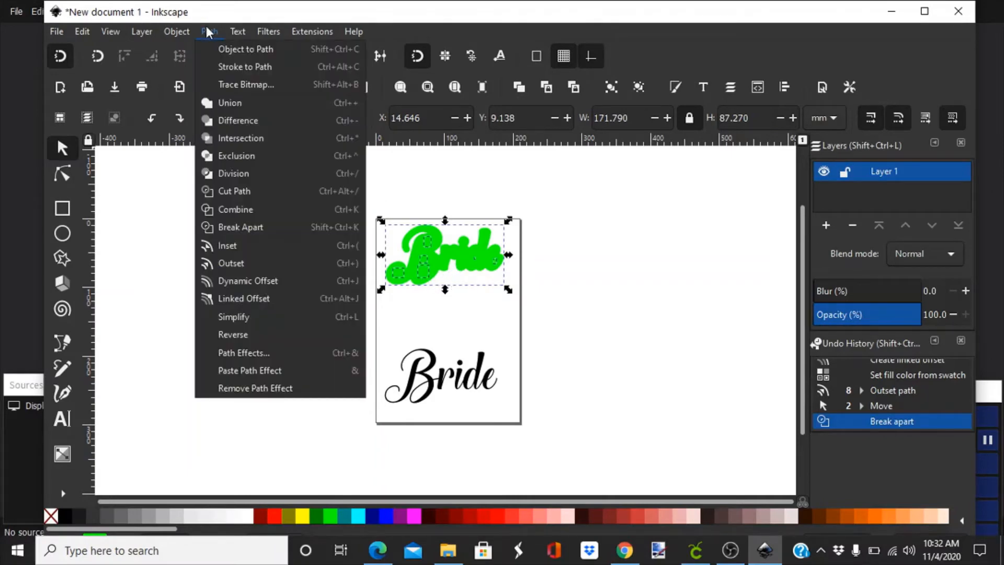
click(243, 104)
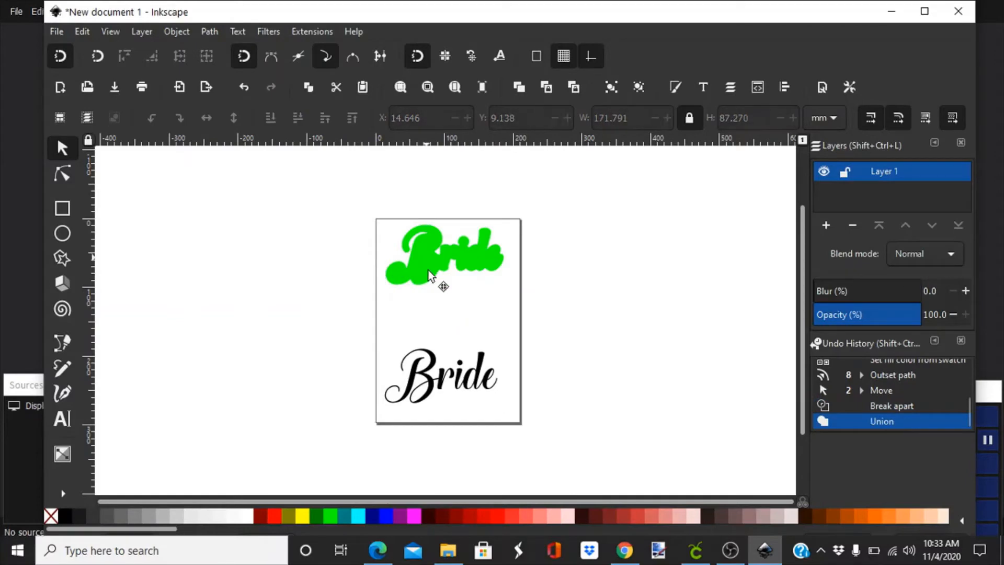
mouse_move(429, 271)
mouse_down()
mouse_move(416, 285)
mouse_move(440, 274)
mouse_move(424, 262)
mouse_up()
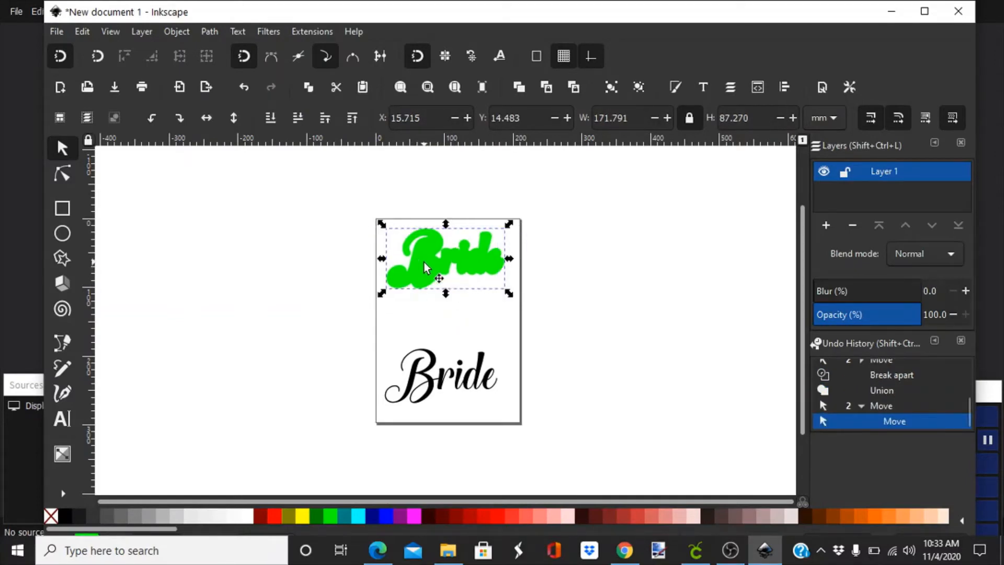
Step: Create a linked offset of the black Bride shape and fill it with Fuchsia (#FF00FF)
click(431, 391)
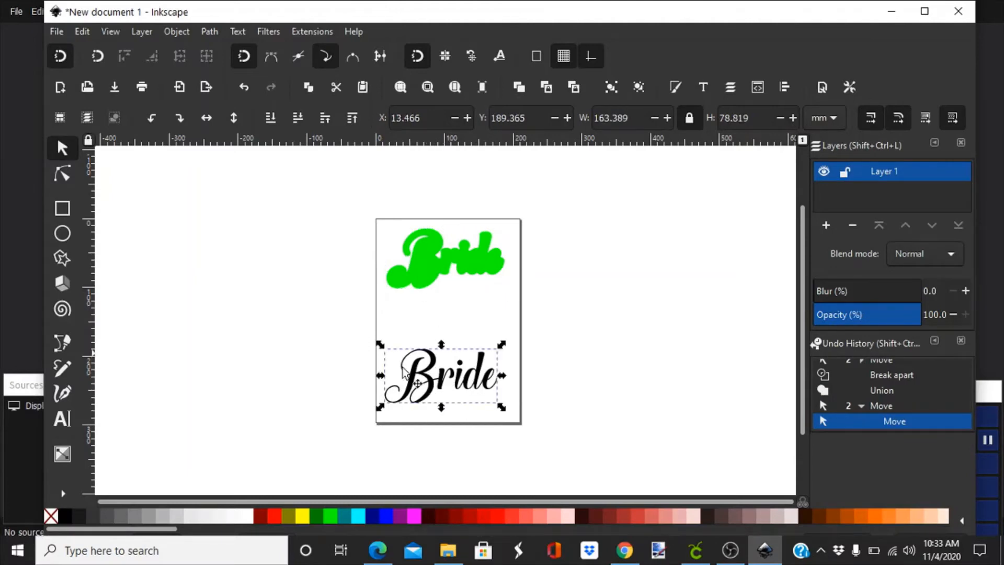
click(208, 31)
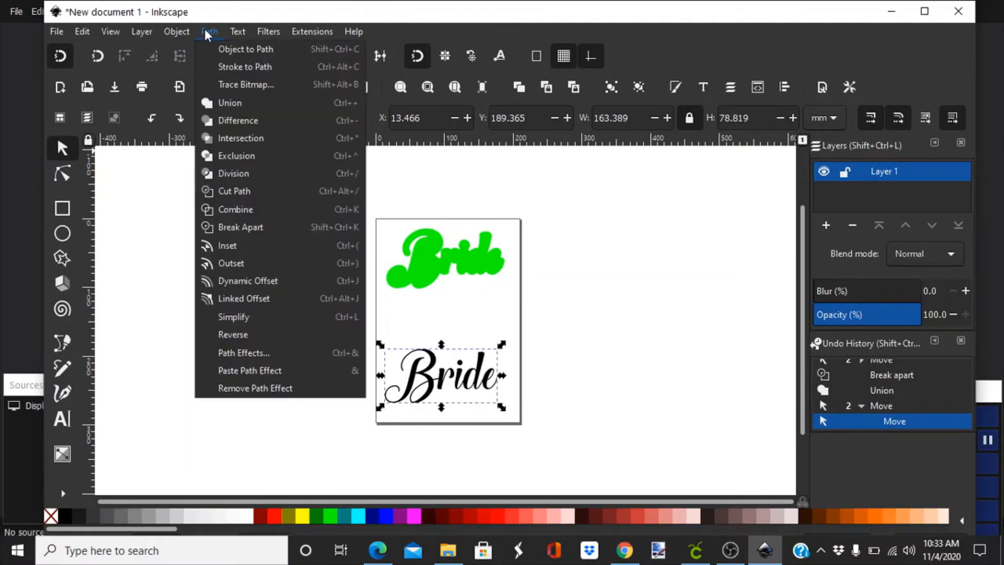
click(299, 299)
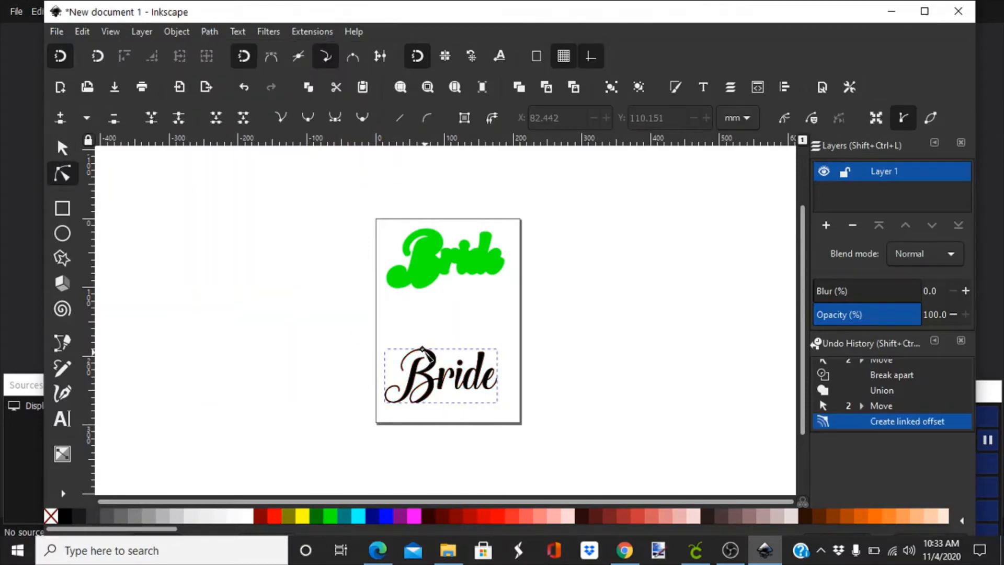
click(416, 518)
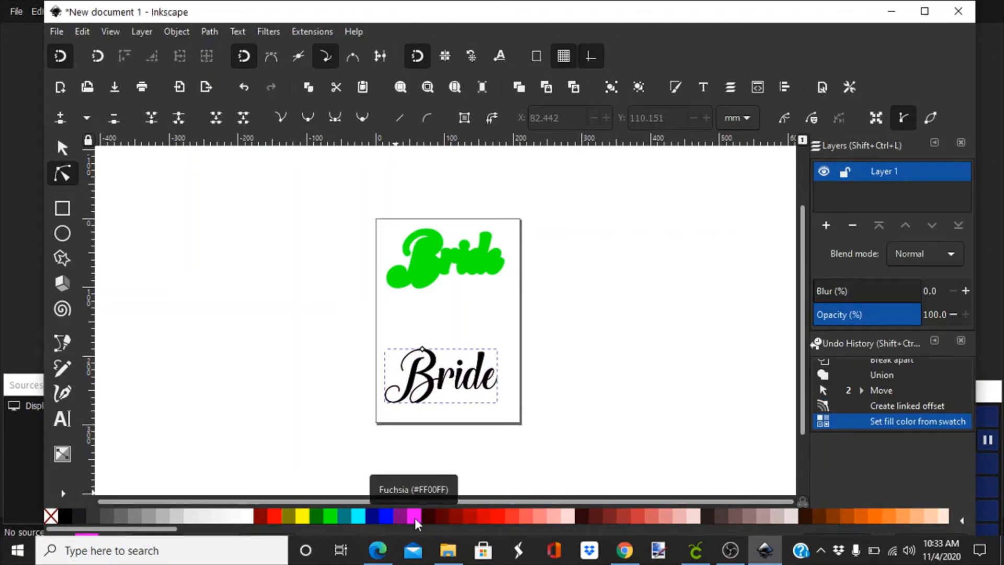
Step: Outset the fuchsia offset four times until it is about 168 mm wide, forming a thinner border than the green one
key(ctrl+parenthesisright)
key(ctrl+parenthesisright)
key(ctrl+parenthesisright)
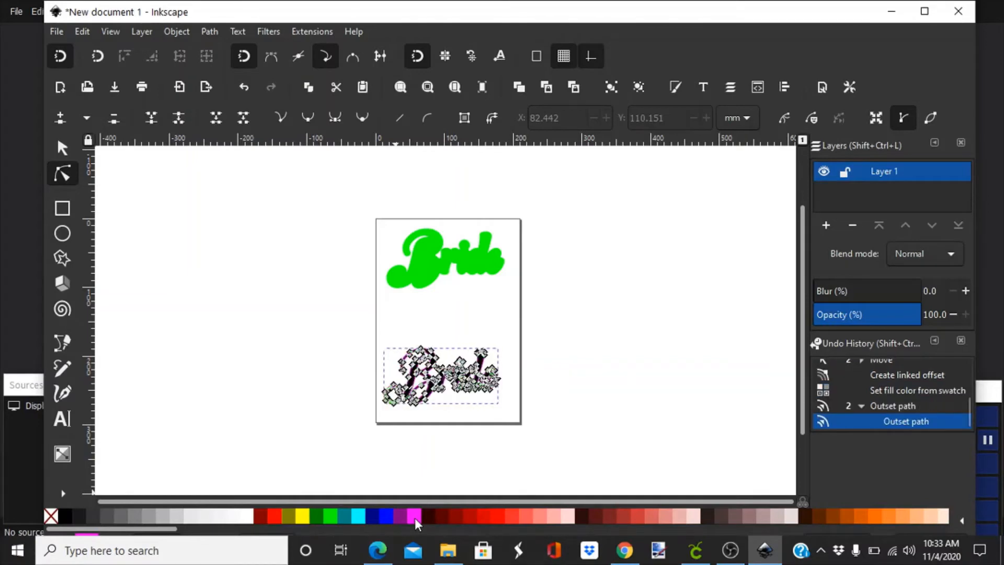
key(ctrl+parenthesisright)
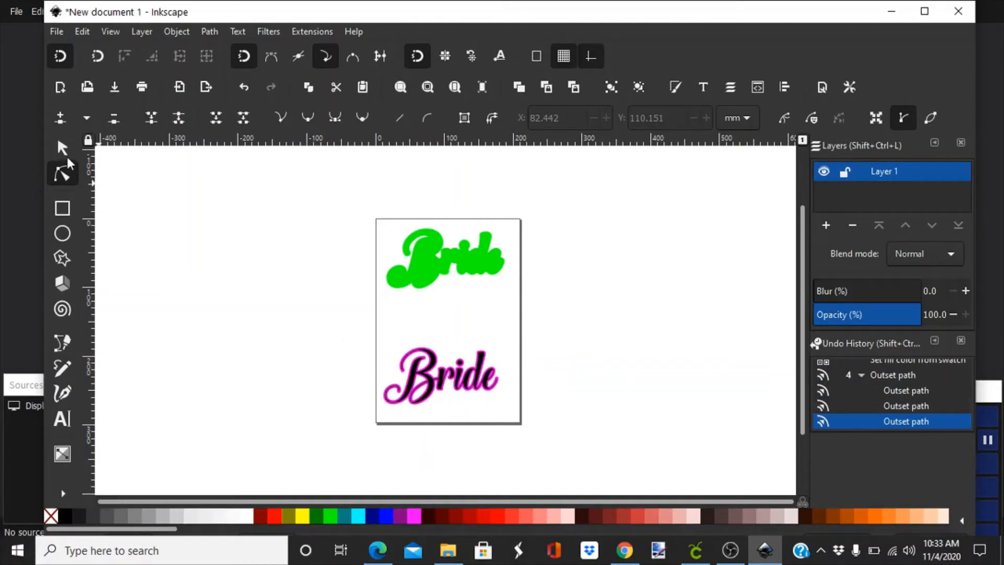
Step: Separate the shapes by moving the black Bride to the page's lower edge and the fuchsia outline to just below the green one
click(62, 149)
drag(448, 403, 450, 437)
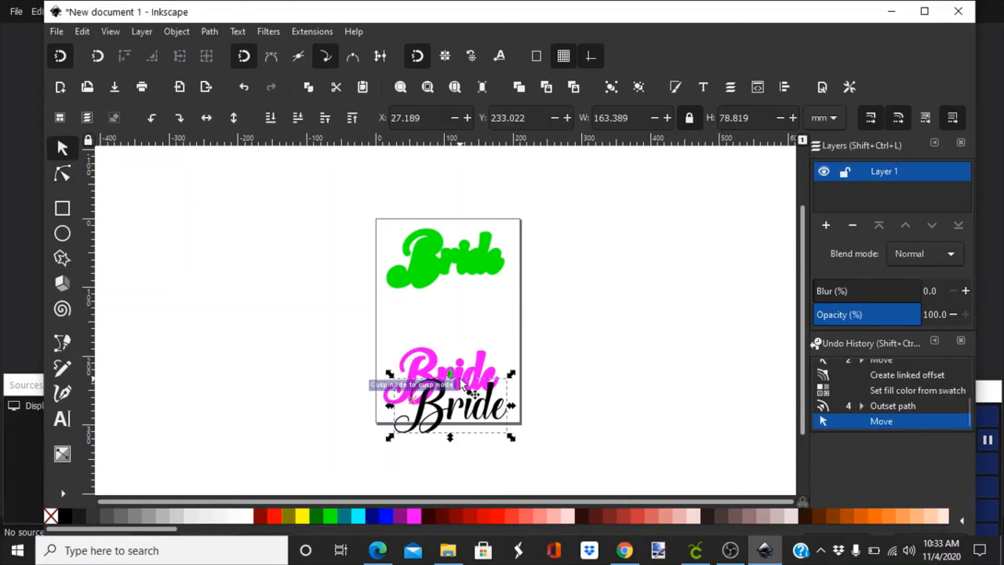
drag(475, 371, 486, 325)
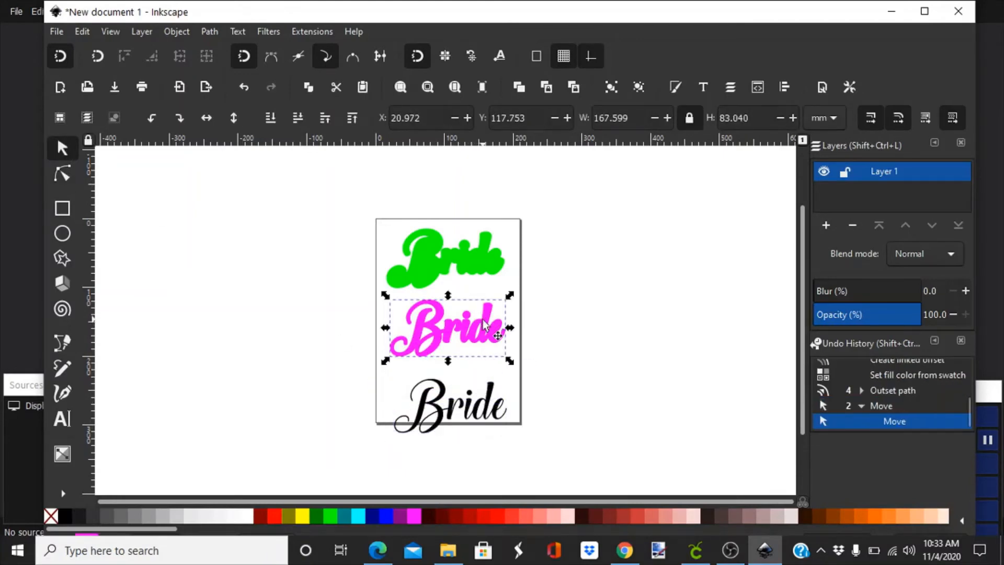
click(485, 325)
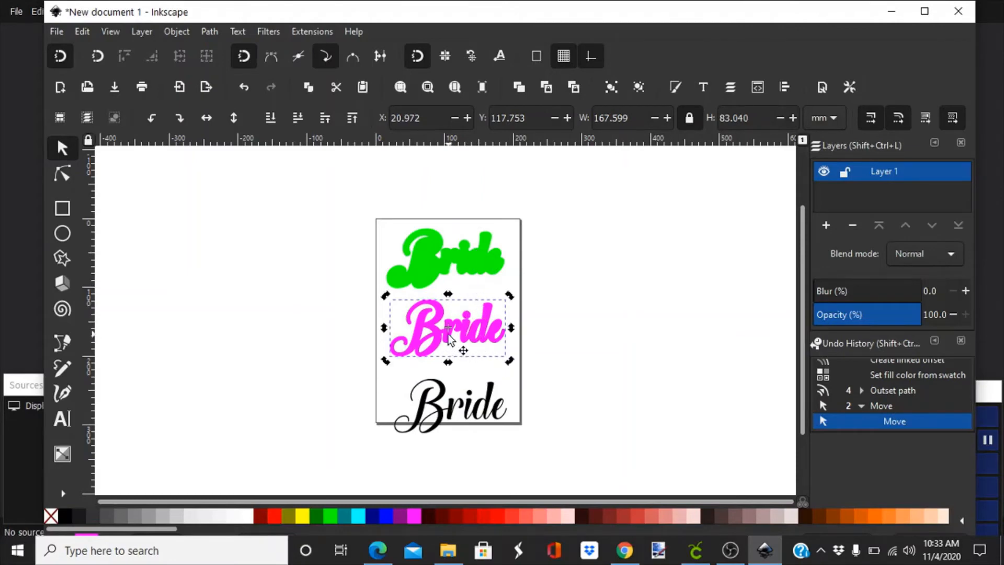
mouse_move(449, 330)
mouse_down()
mouse_move(455, 264)
mouse_move(445, 267)
mouse_move(450, 340)
mouse_move(441, 332)
mouse_up()
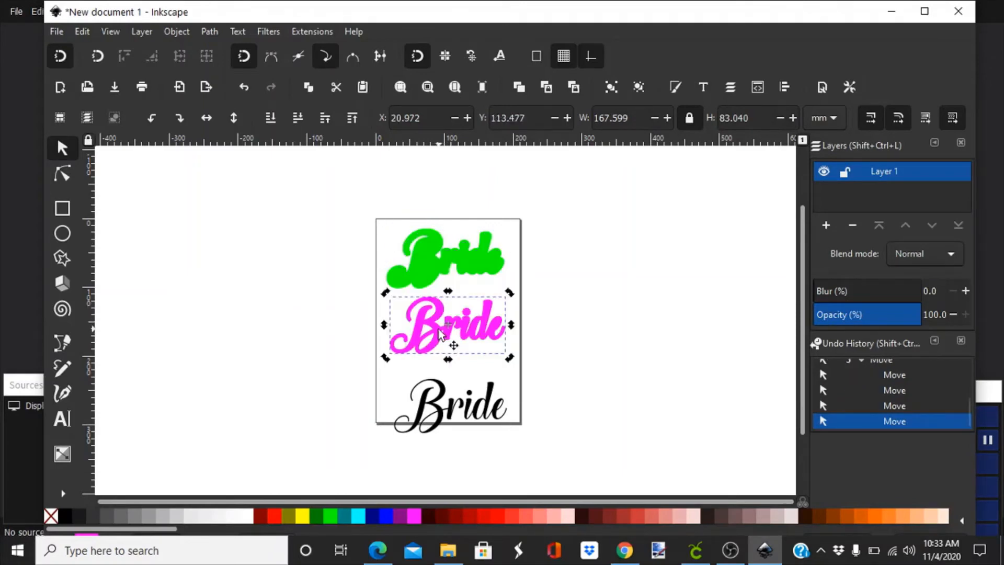
Step: Break apart the fuchsia outline and unite its pieces to fill the inner holes
click(209, 31)
click(264, 226)
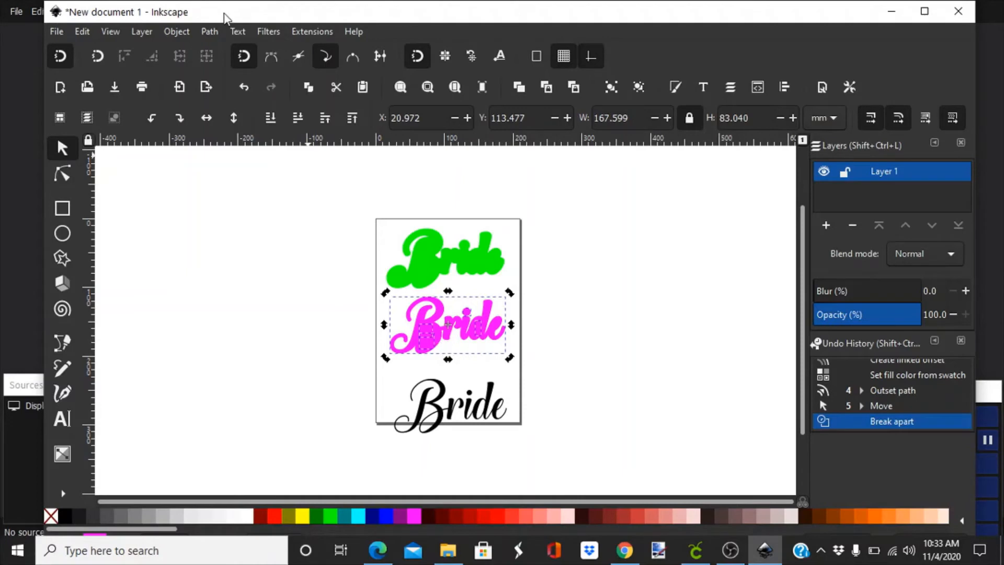
click(215, 32)
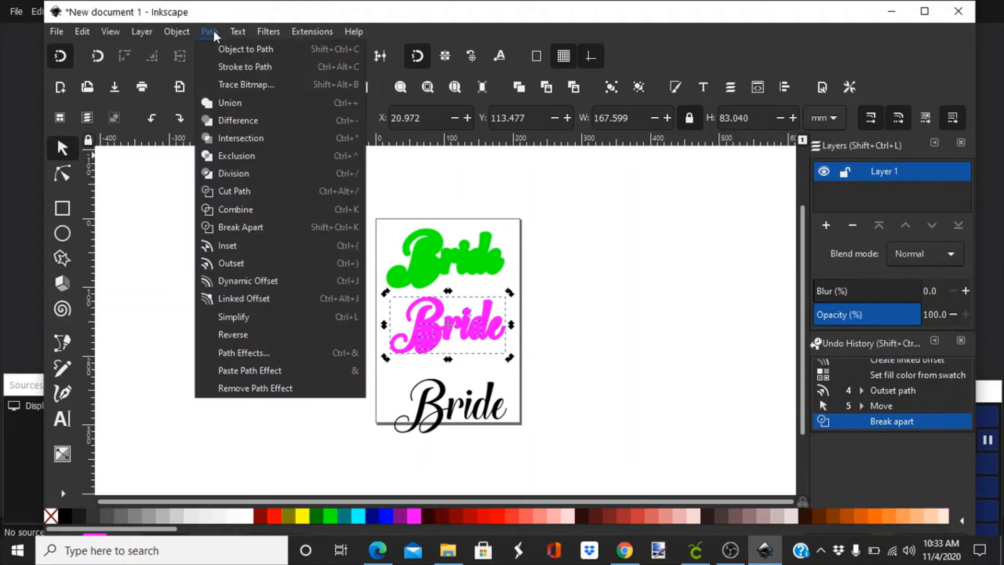
click(225, 102)
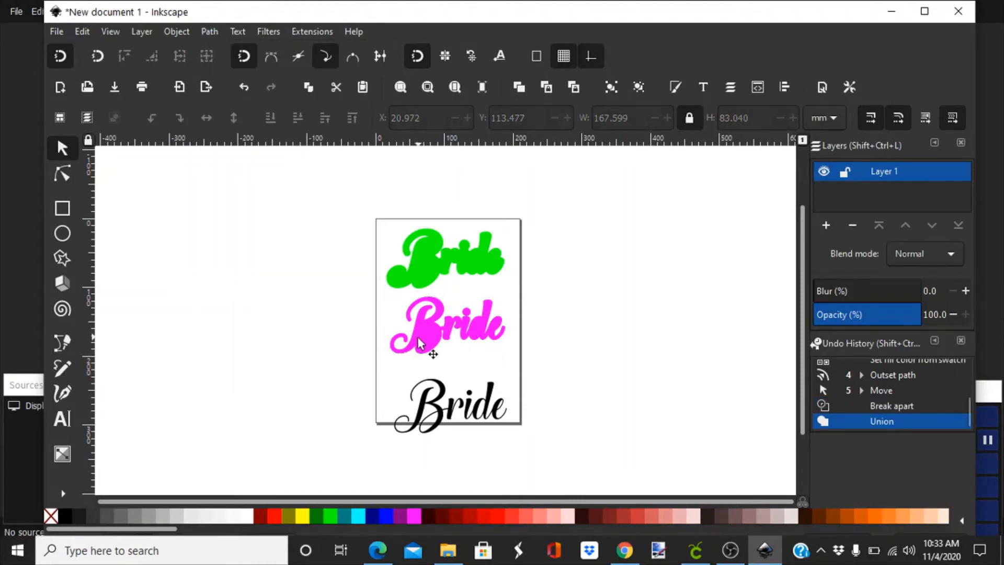
Step: Stack the layers by centering the fuchsia outline over the green one and placing the black Bride on top
drag(421, 343, 416, 274)
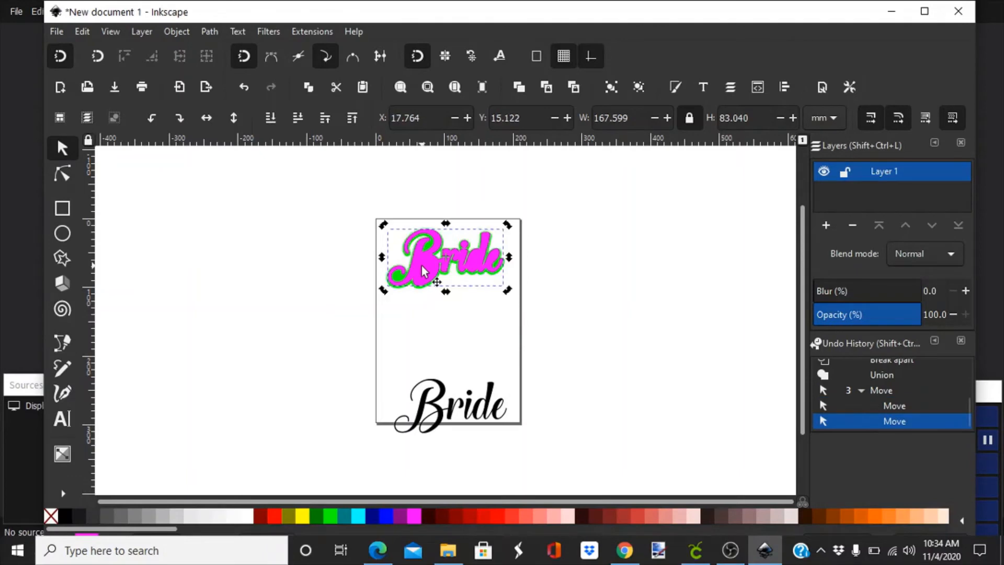
click(462, 347)
click(444, 415)
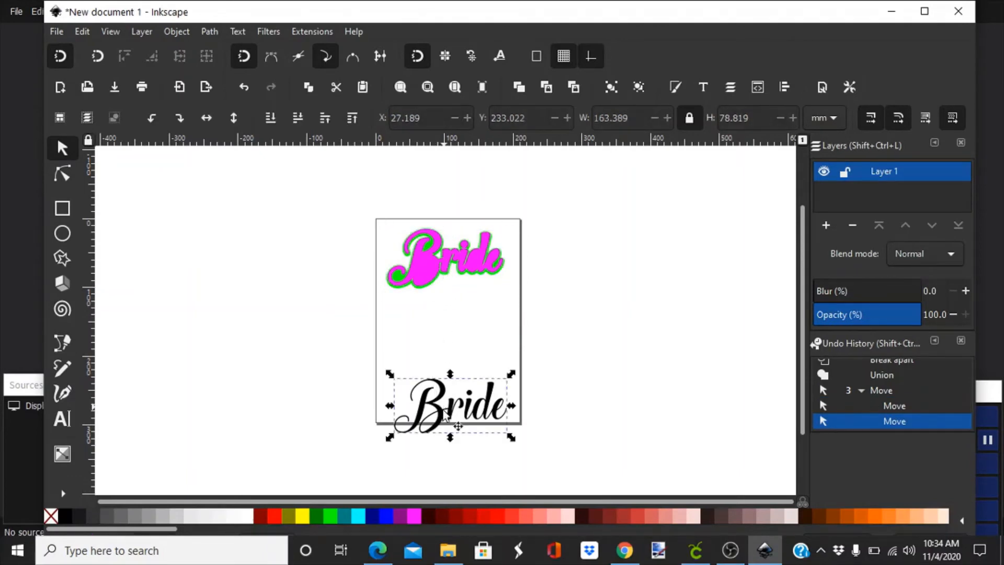
drag(445, 414, 434, 261)
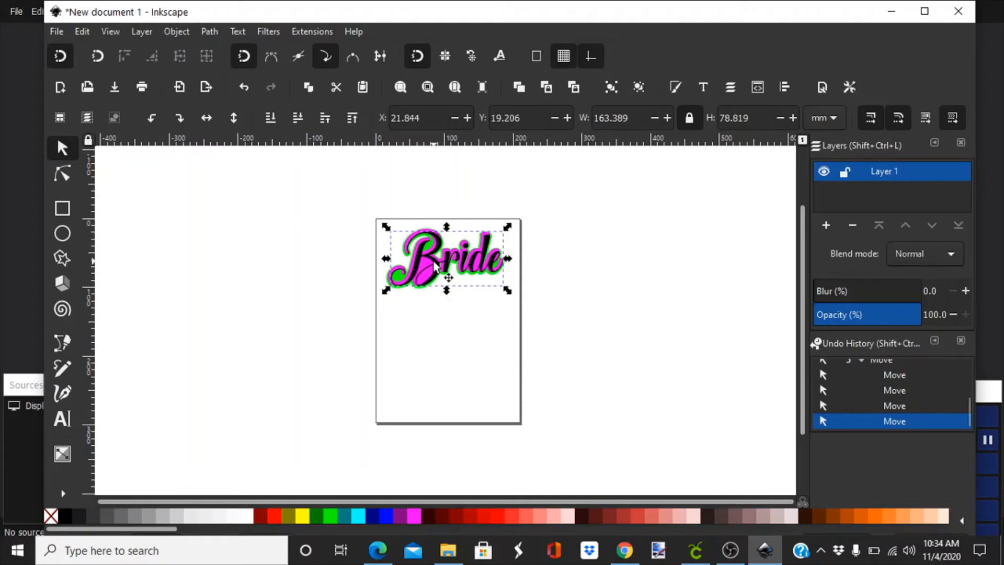
click(447, 356)
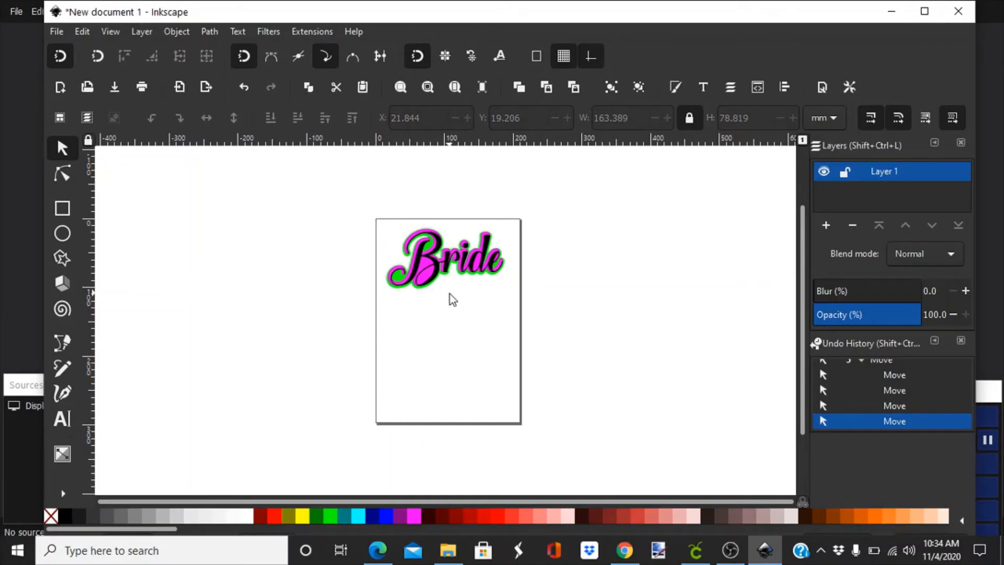
Step: Maximize the window and select the black Bride shape on top of the stack
click(923, 12)
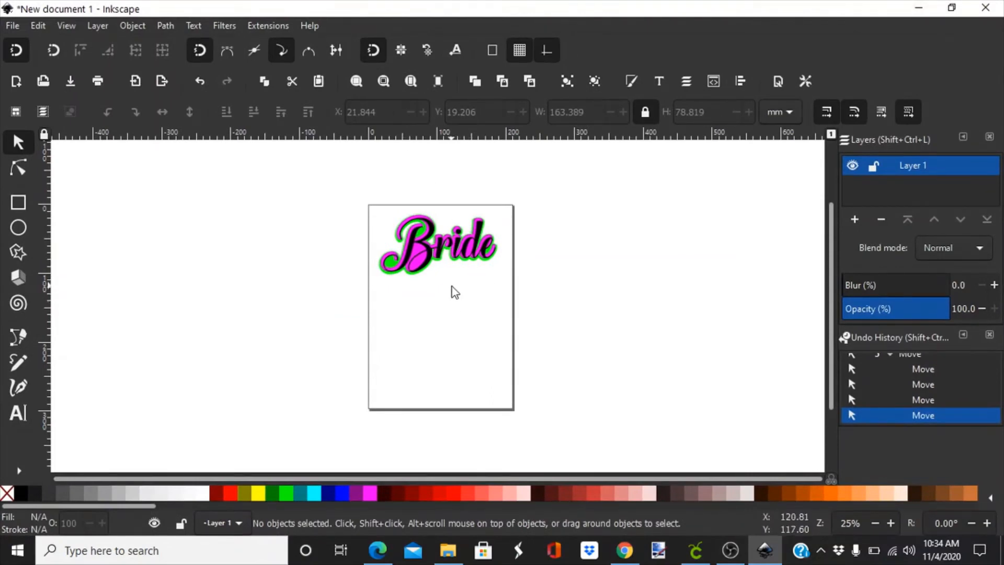
click(12, 26)
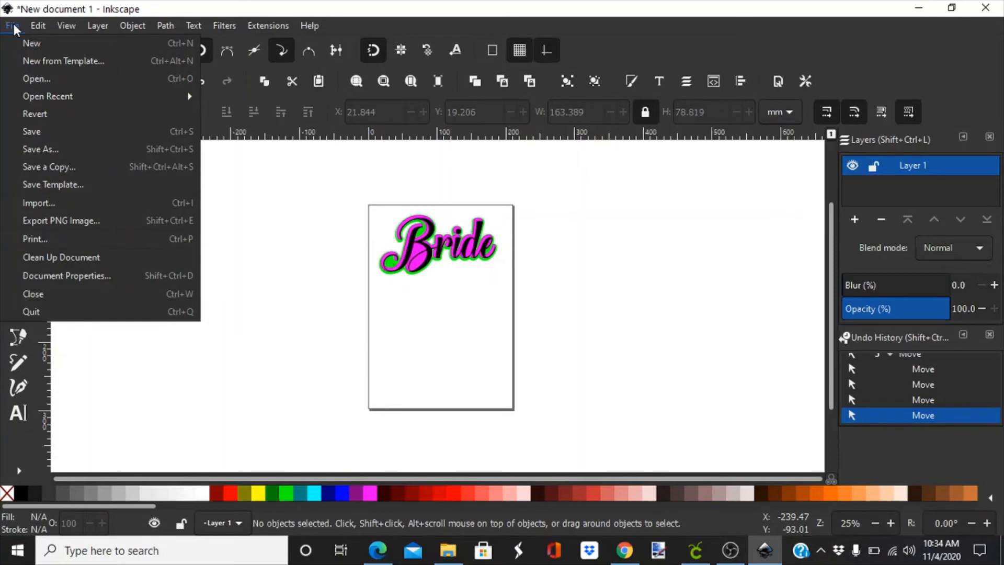
click(283, 280)
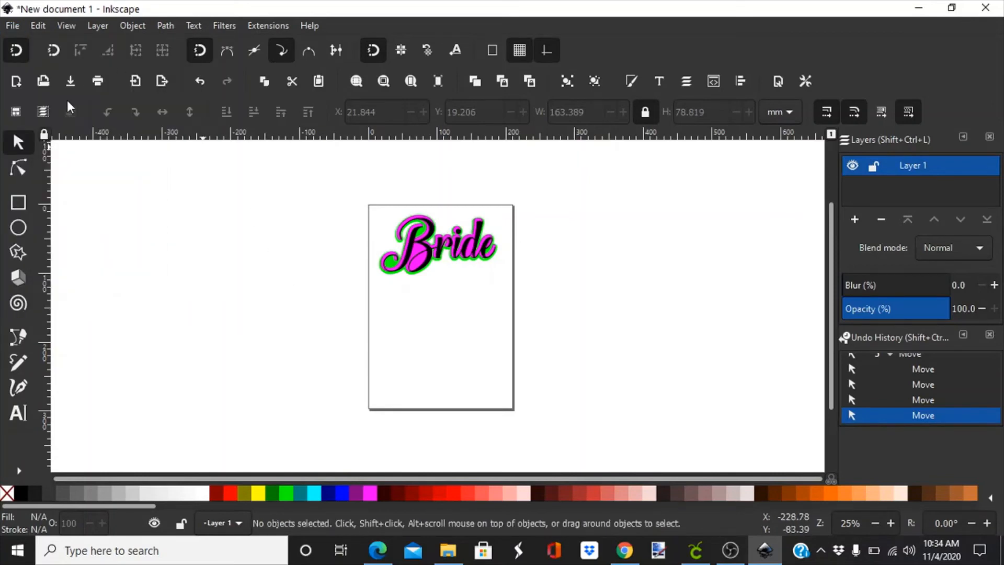
click(456, 253)
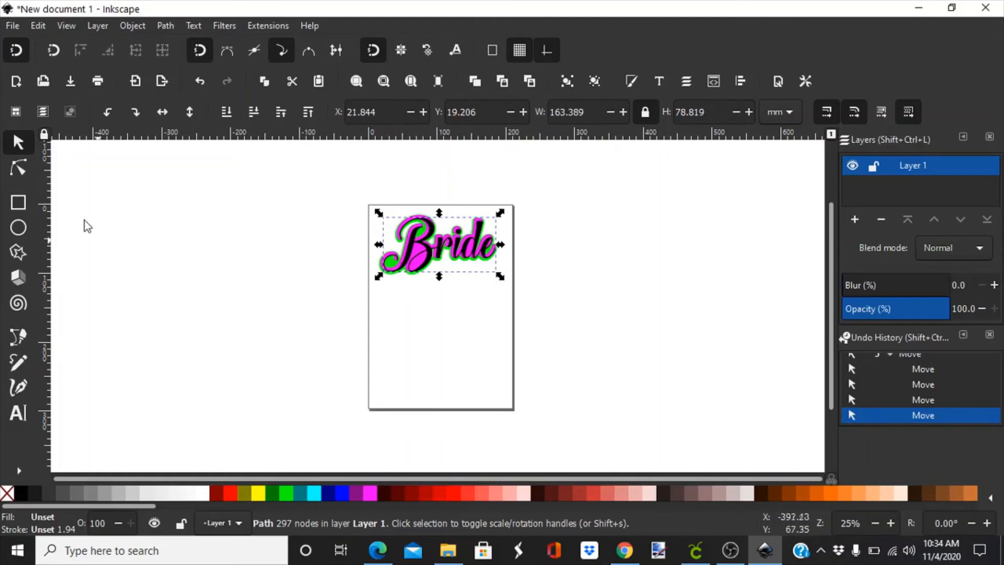
Step: Save the design as Plain SVG (*.svg) in the INKSCAPE folder, replacing the existing file "BRIDE.The Heart of Everything Demo2"
click(12, 26)
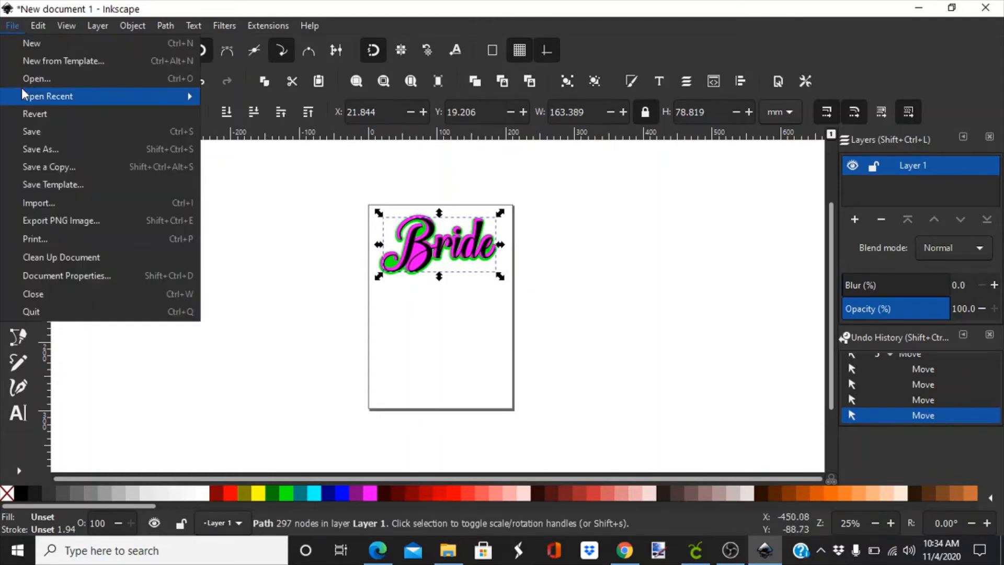
click(49, 152)
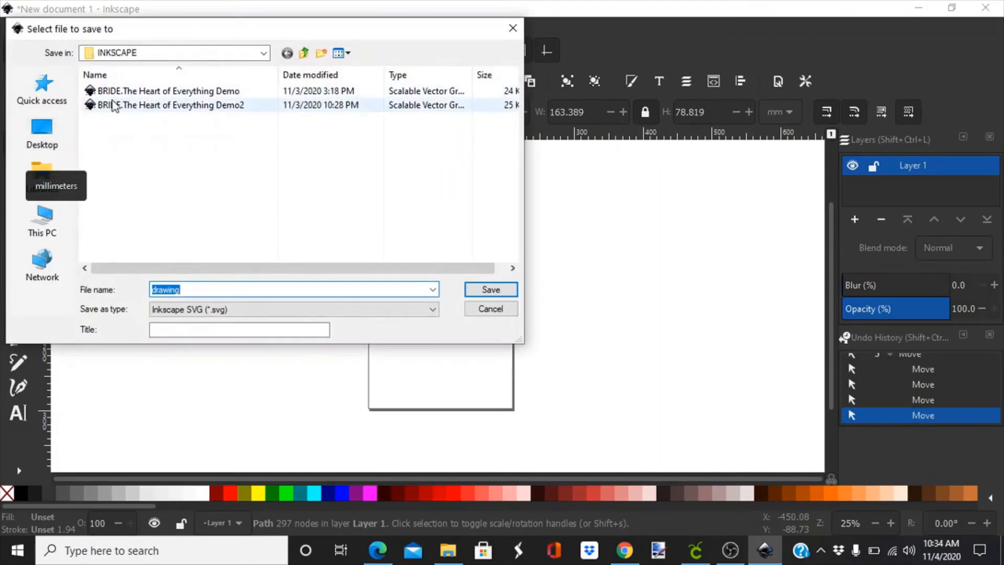
click(239, 106)
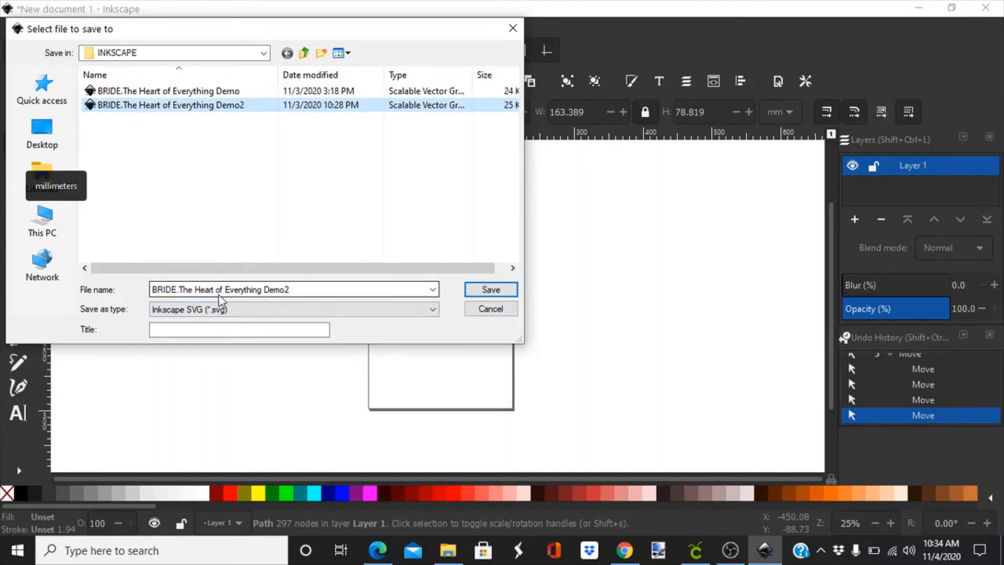
click(183, 288)
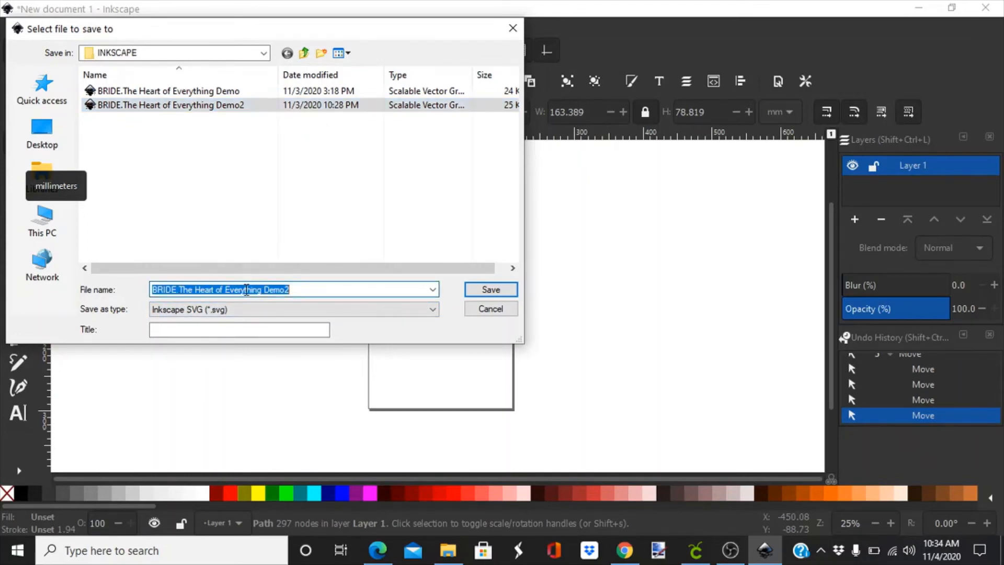
click(281, 290)
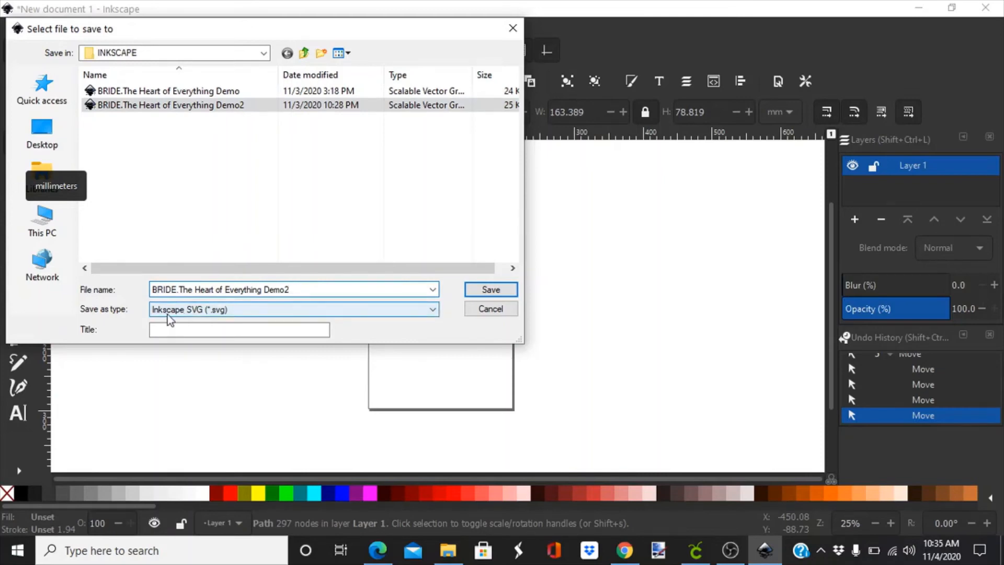
click(207, 313)
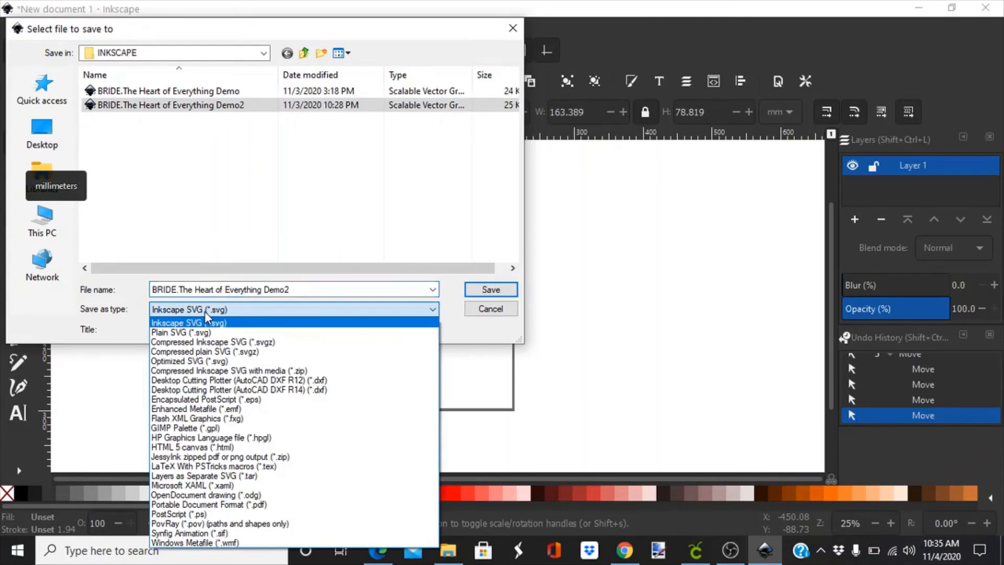
click(174, 331)
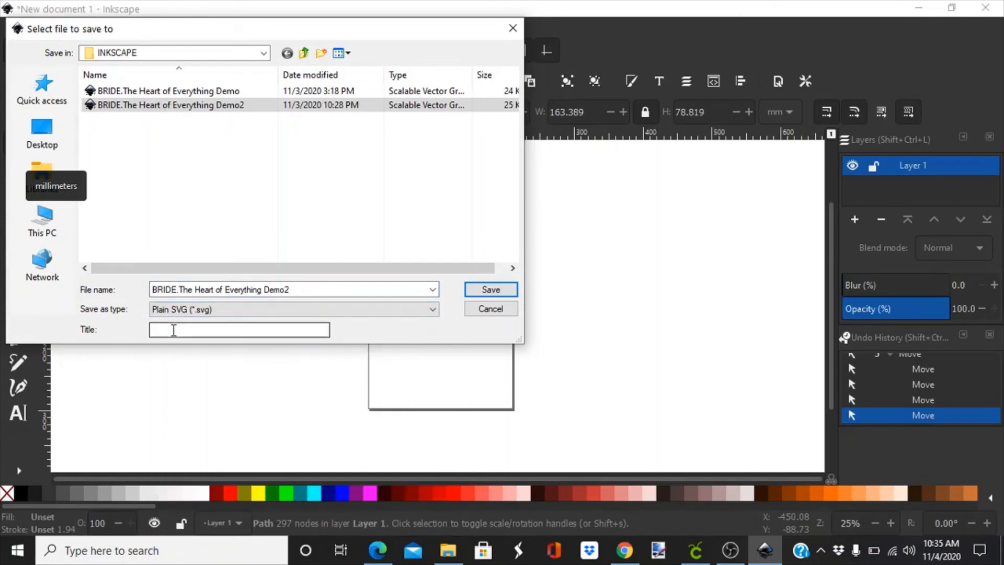
click(490, 289)
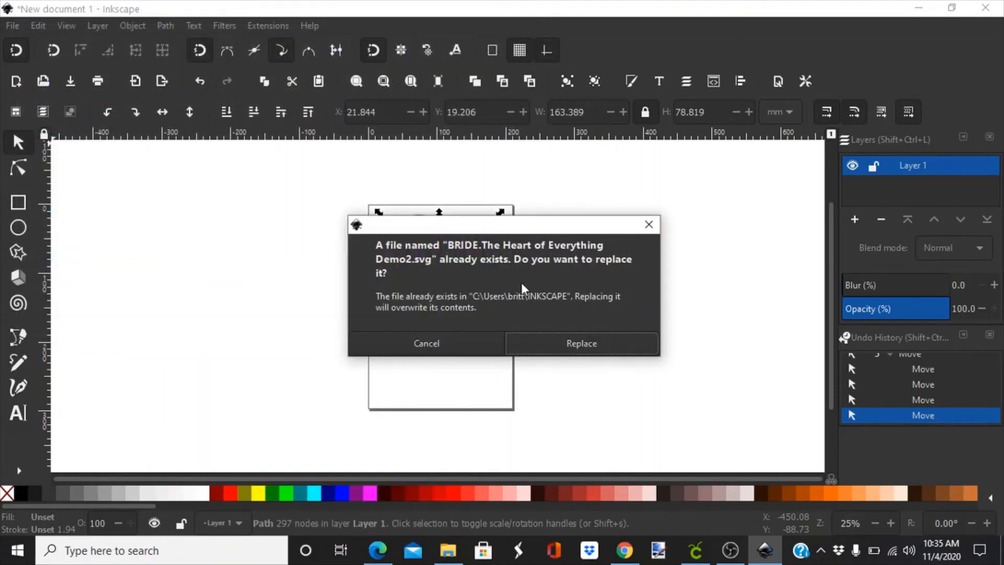
click(575, 348)
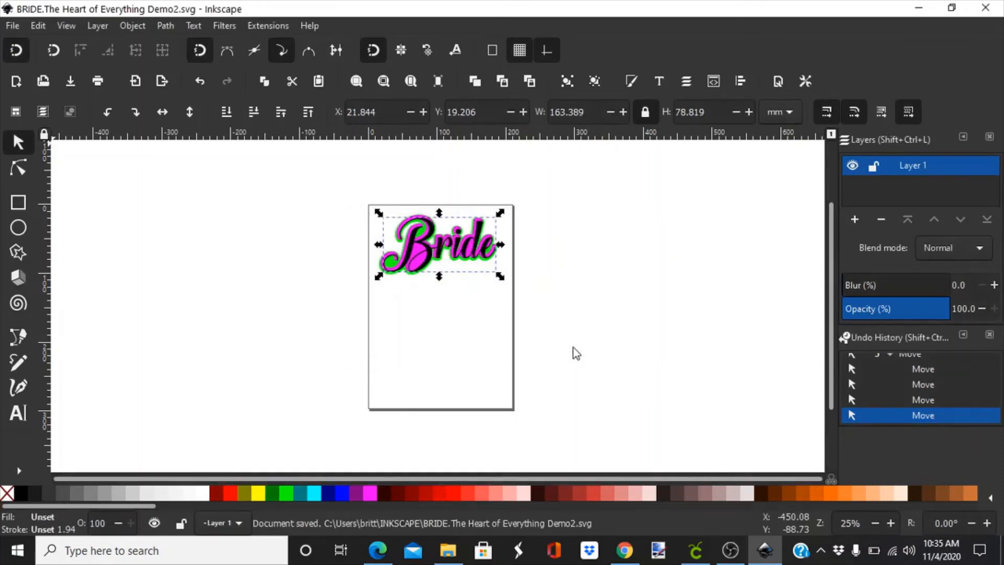
Step: Switch to Cricut Design Space, shrink the existing Bride group and move it toward the canvas's upper-left corner
click(697, 551)
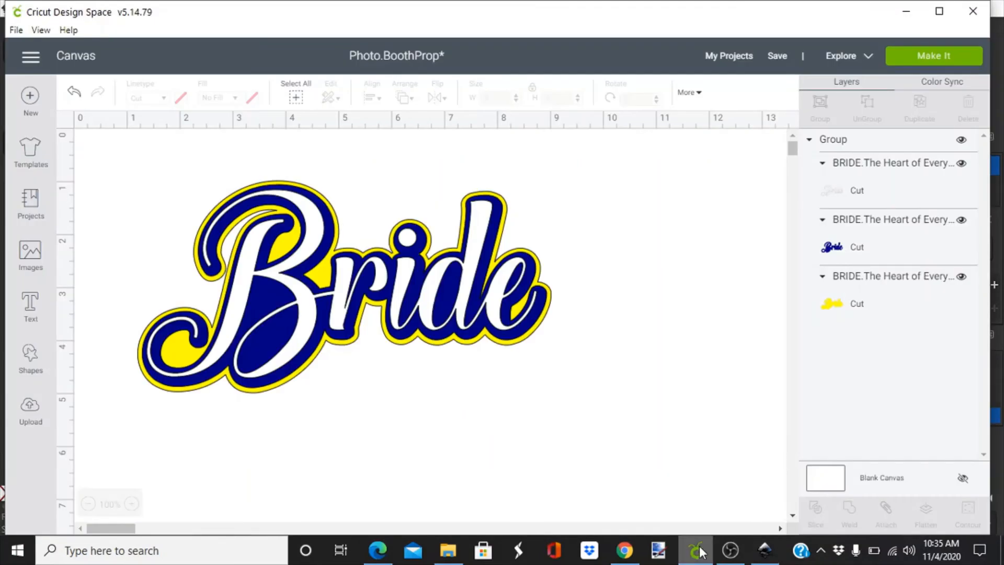
click(433, 330)
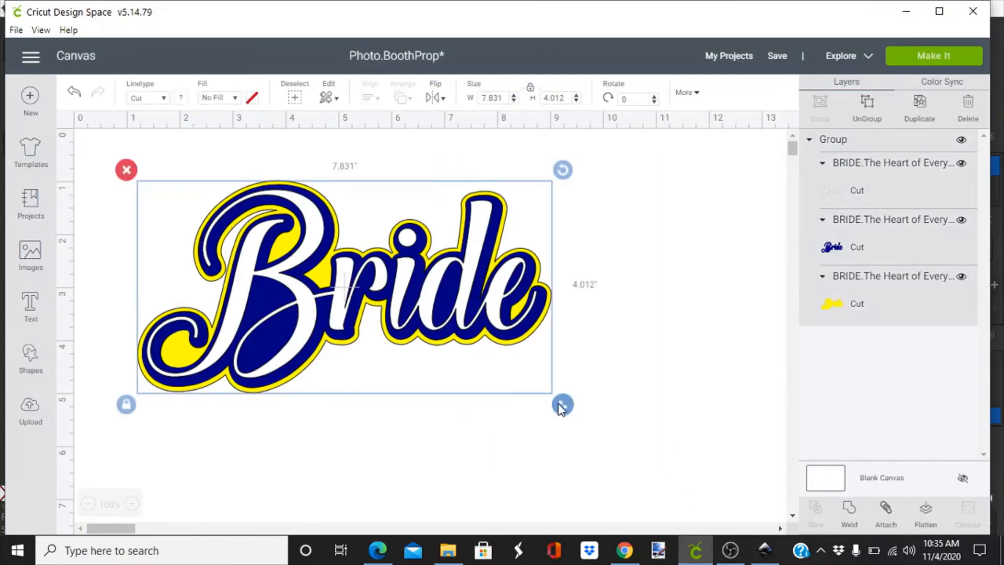
drag(563, 404, 313, 278)
click(314, 283)
drag(259, 230, 203, 195)
Step: Upload the image file "BRIDE.The Heart of Everything Demo2" from the INKSCAPE folder and save it under that name
click(30, 410)
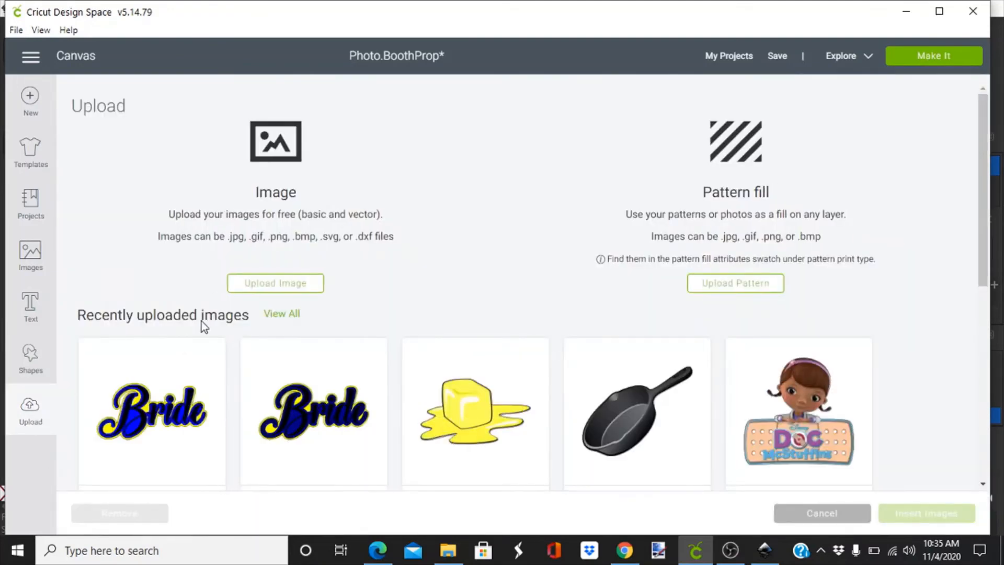
click(287, 285)
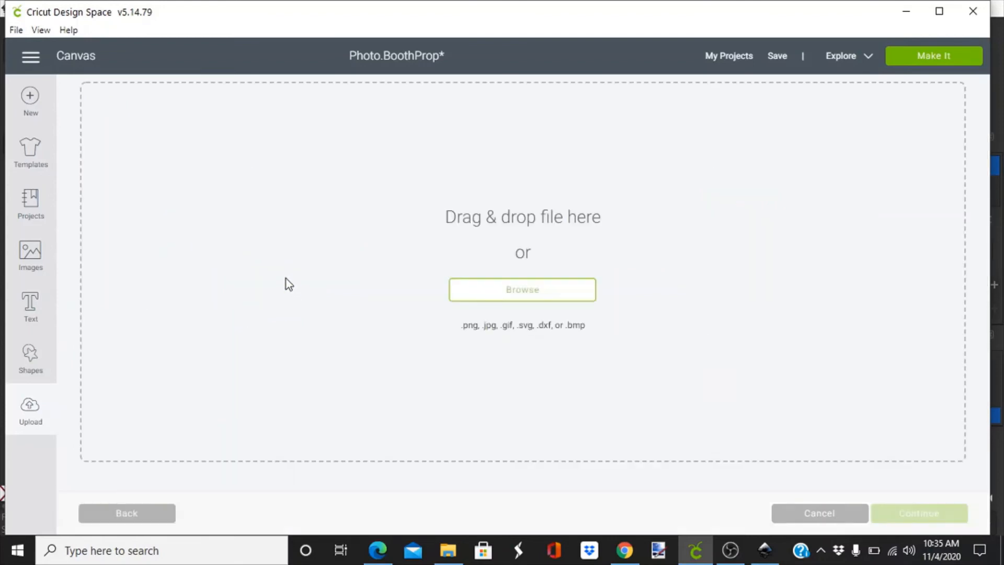
click(521, 296)
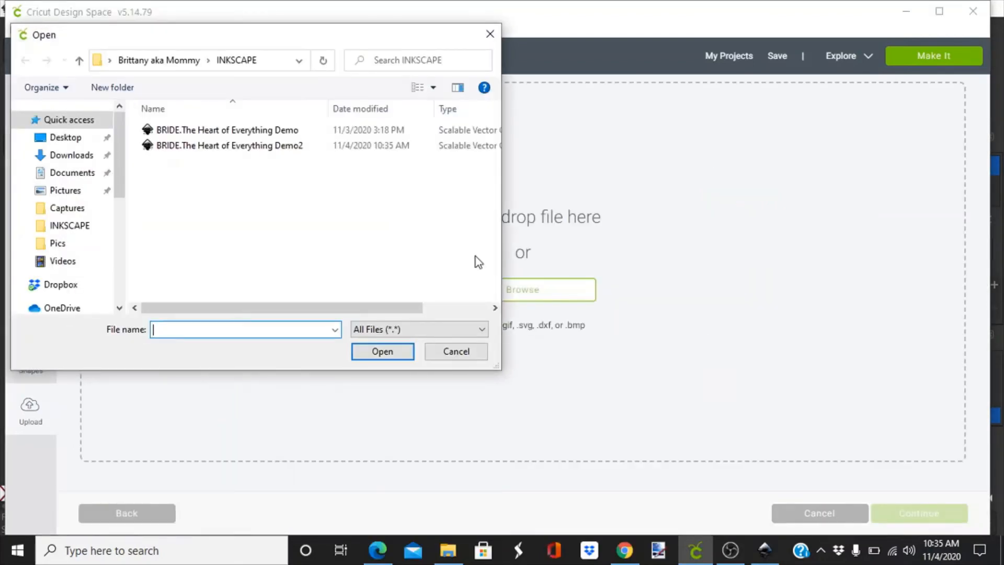
click(260, 146)
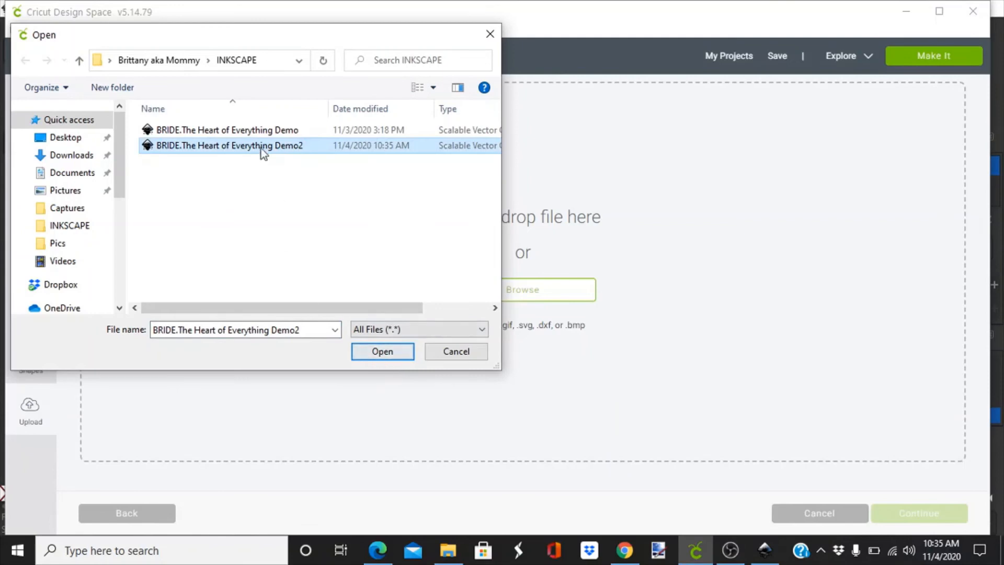
click(394, 352)
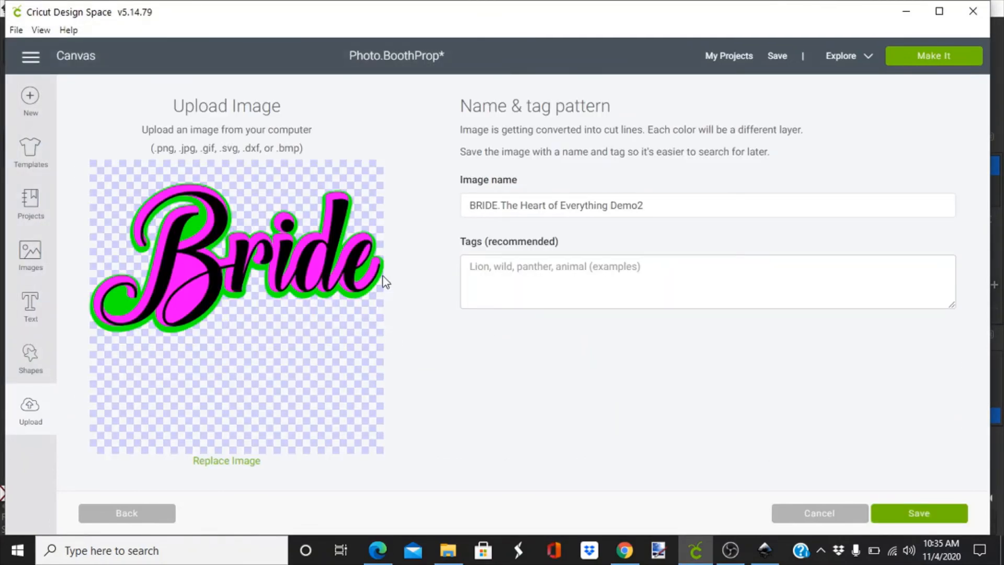
click(932, 515)
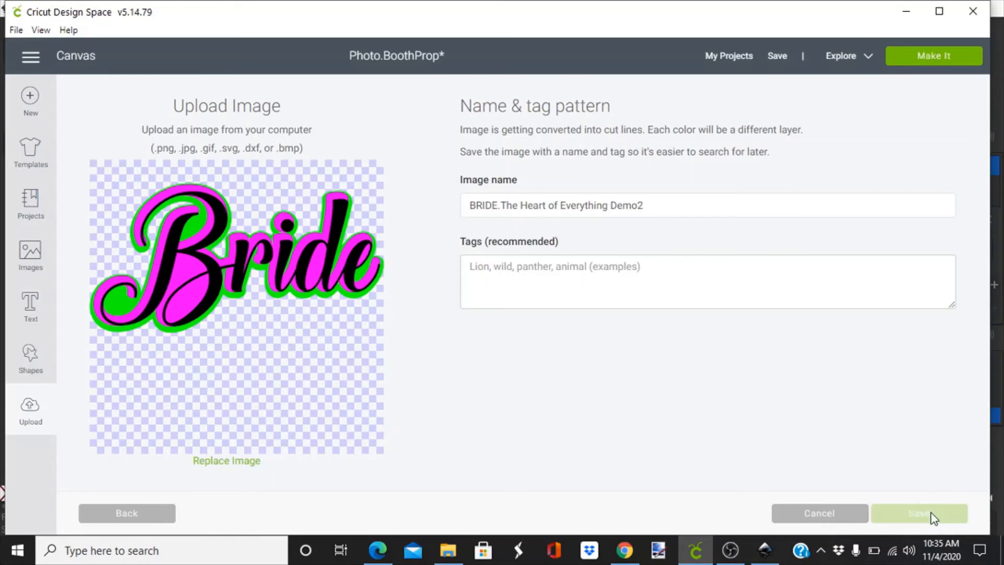
Step: Insert the uploaded pink-and-green Bride image on the canvas and enlarge it to about 8.73 × 4.44 in, just below the small Bride
click(190, 434)
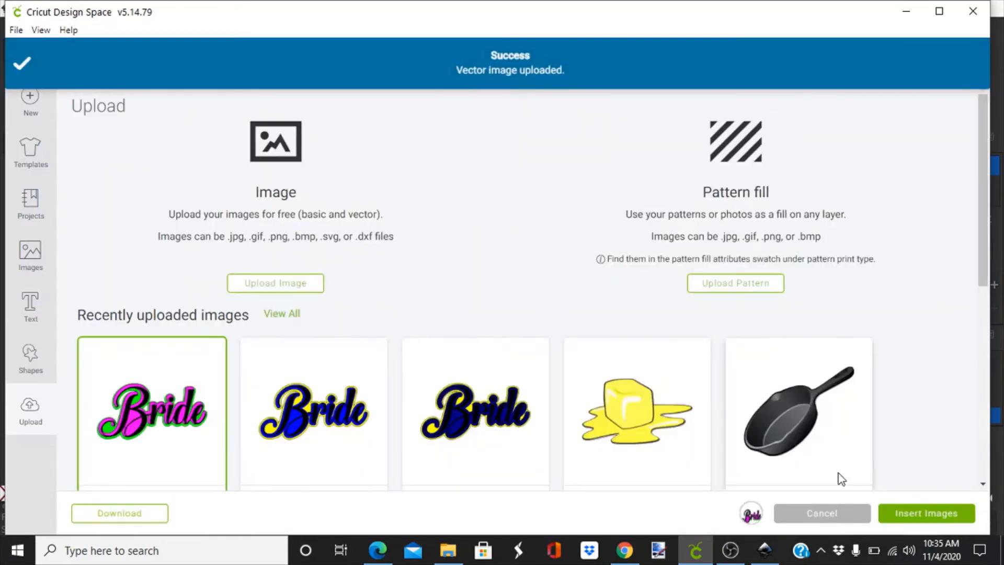
click(905, 514)
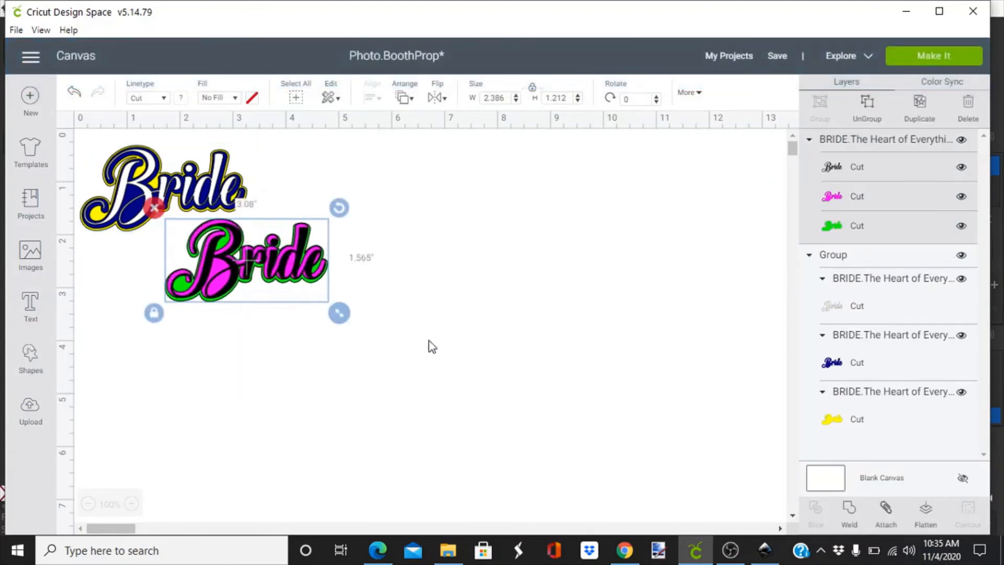
drag(339, 313, 638, 464)
drag(474, 366, 409, 354)
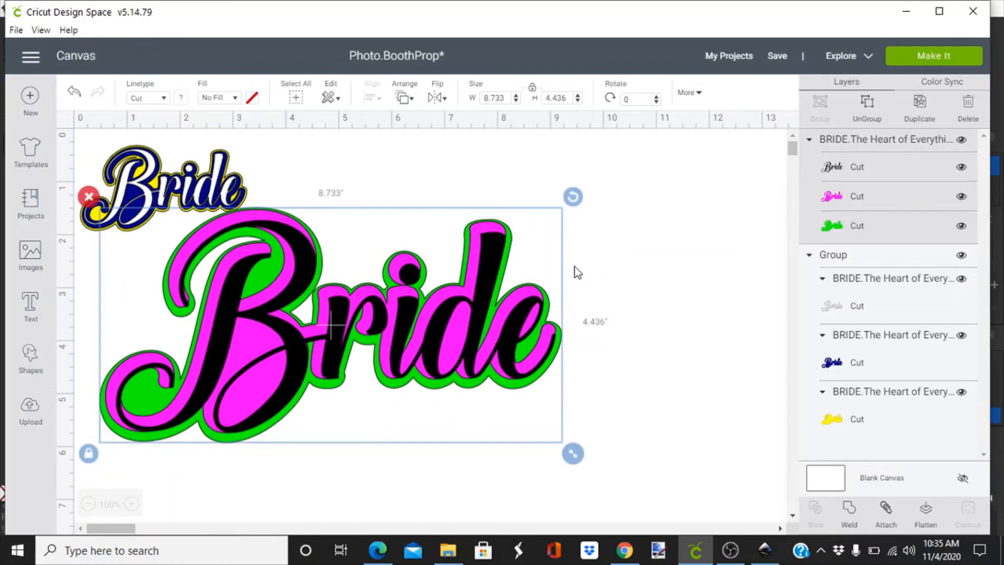
drag(337, 370, 334, 380)
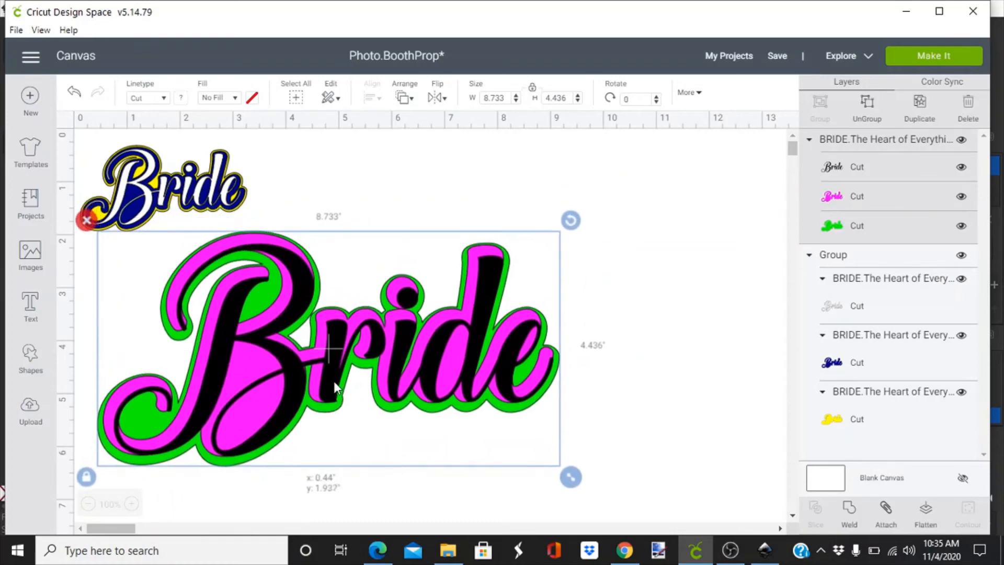
Step: Ungroup the large Bride image and pull its black and pink layers away from the green outline
click(867, 104)
drag(486, 324, 657, 224)
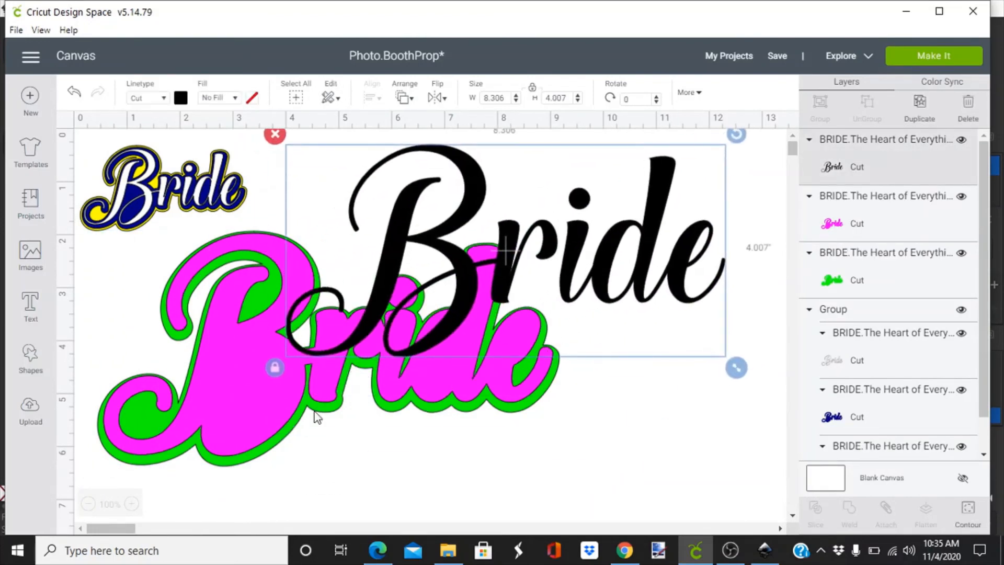
drag(243, 438, 239, 525)
Step: Recolor the black Bride lettering to white and place it over the pink layer
click(545, 256)
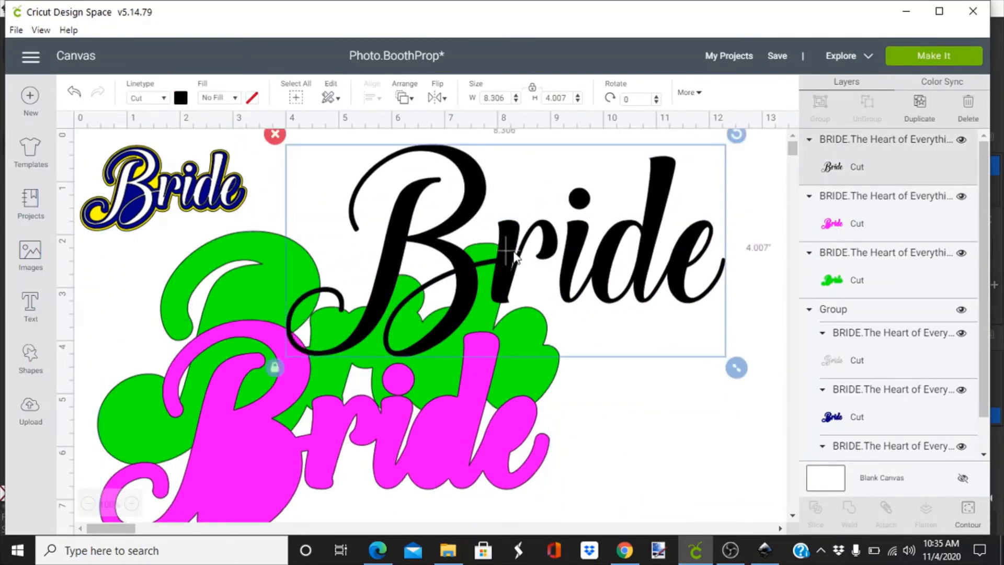
click(181, 98)
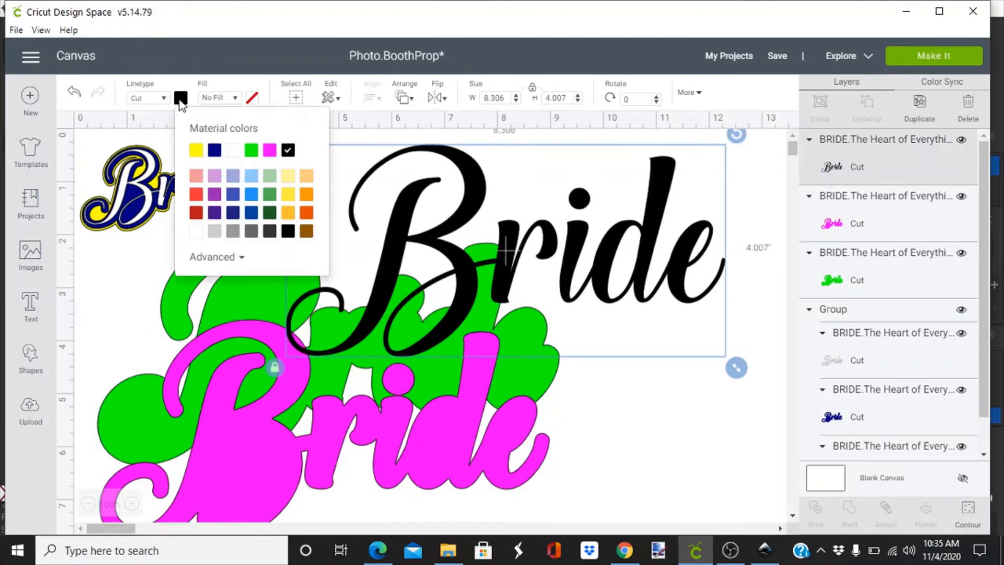
click(233, 151)
drag(345, 217, 184, 396)
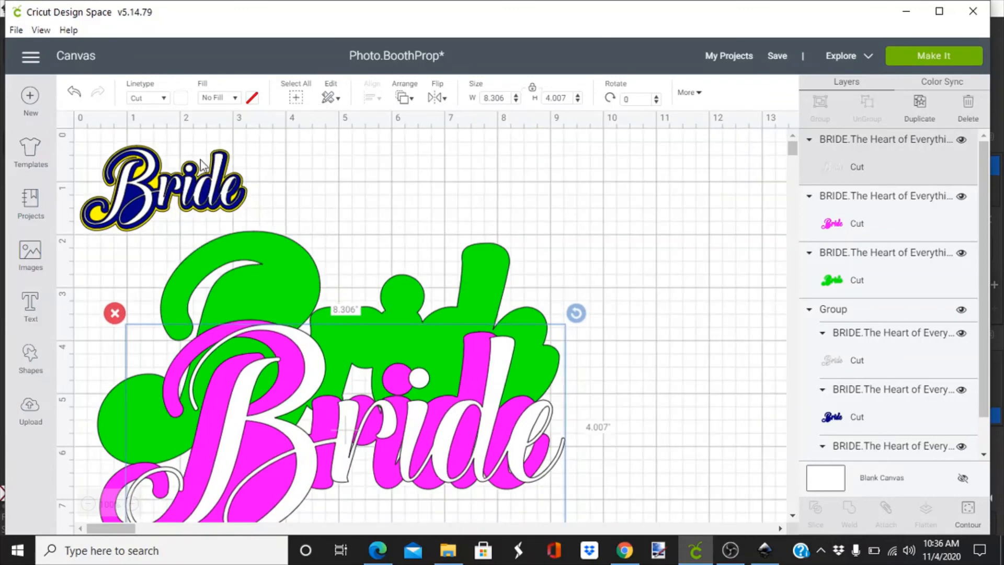
Step: Change the blank canvas's background color to light gray
click(59, 121)
click(59, 121)
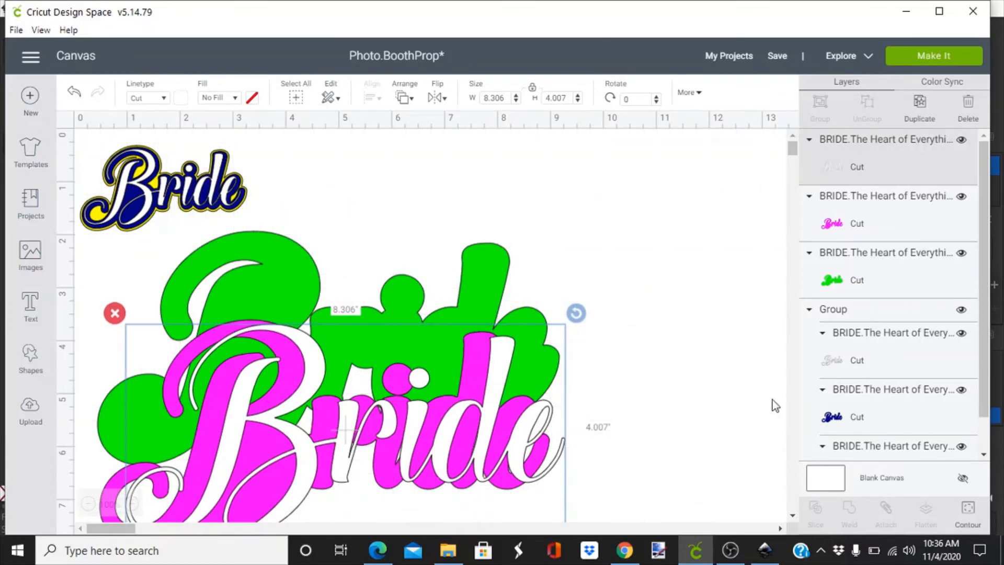
click(821, 485)
click(445, 97)
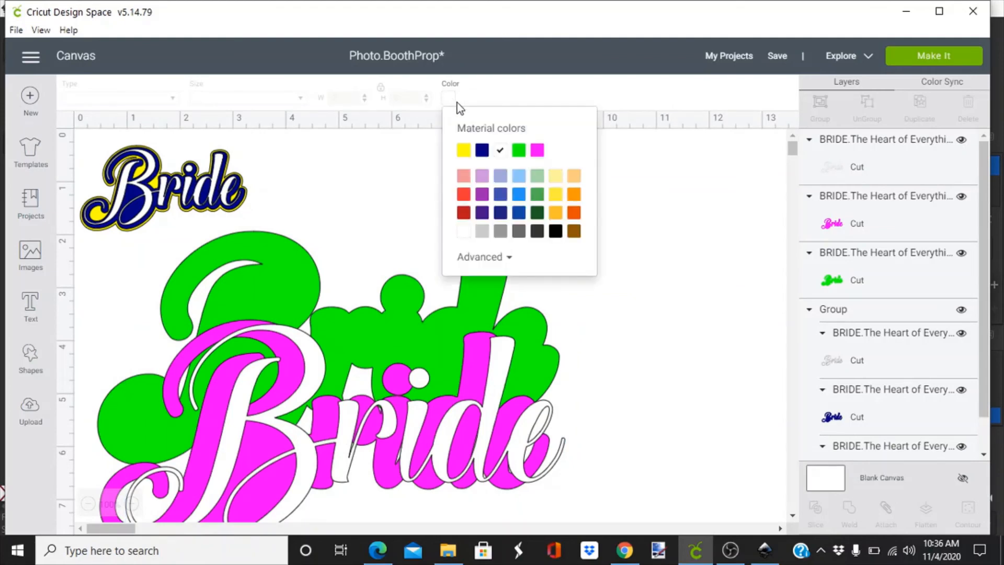
click(481, 233)
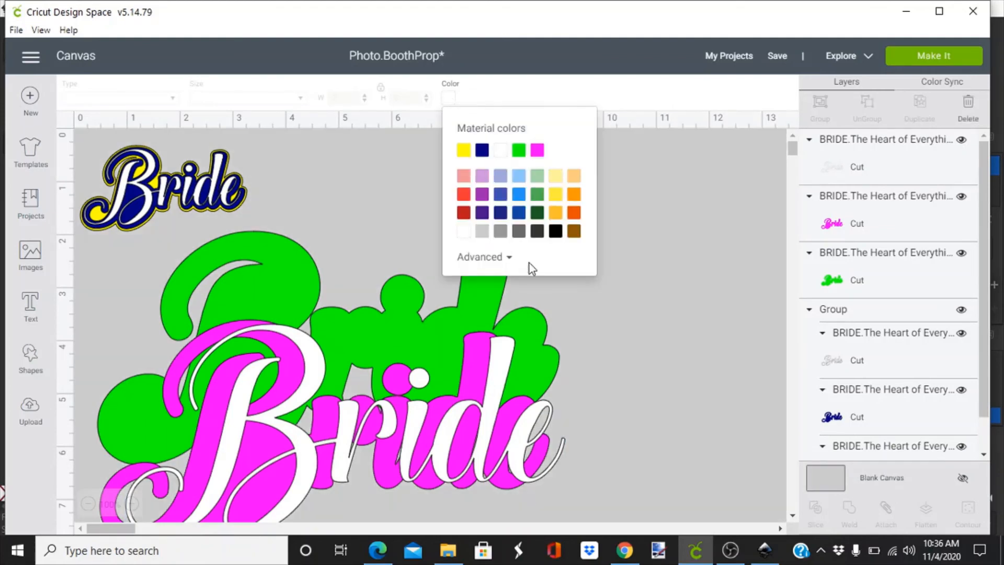
click(601, 331)
Step: Reposition the green outline higher on the canvas and stack the pink layer and white lettering centered over it
drag(423, 327, 450, 360)
drag(514, 235, 594, 234)
drag(469, 372, 547, 379)
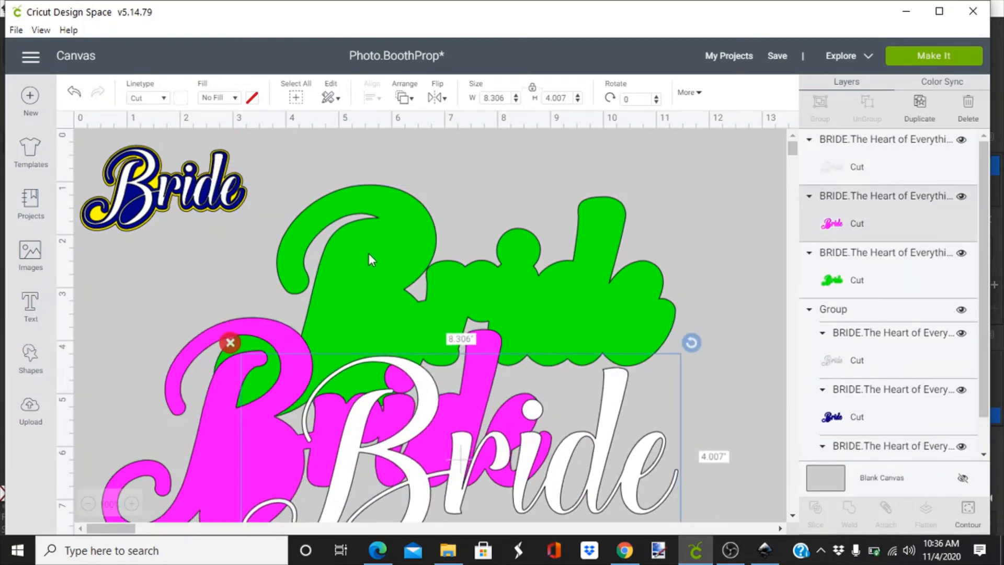
drag(293, 340, 406, 208)
click(81, 316)
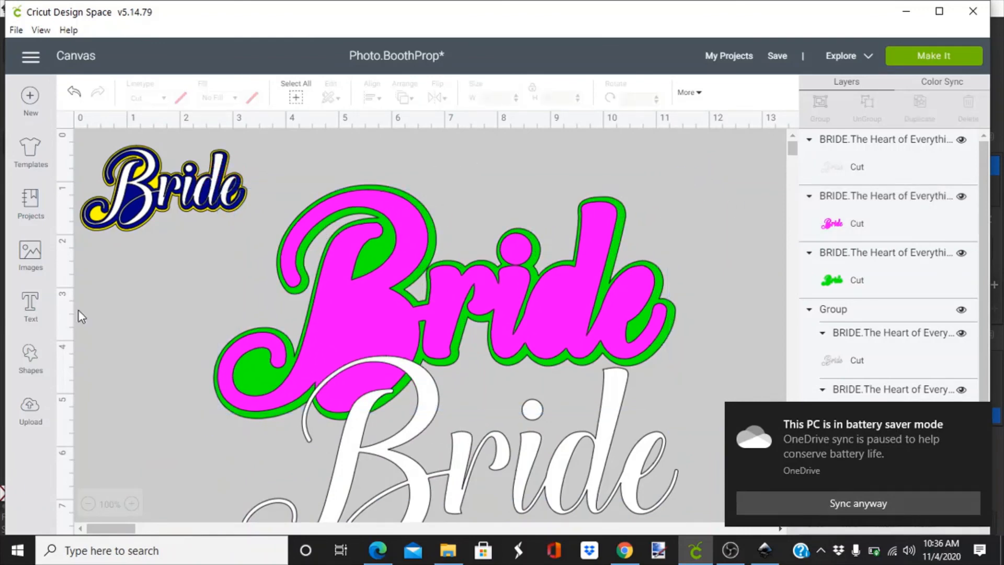
drag(379, 472, 388, 303)
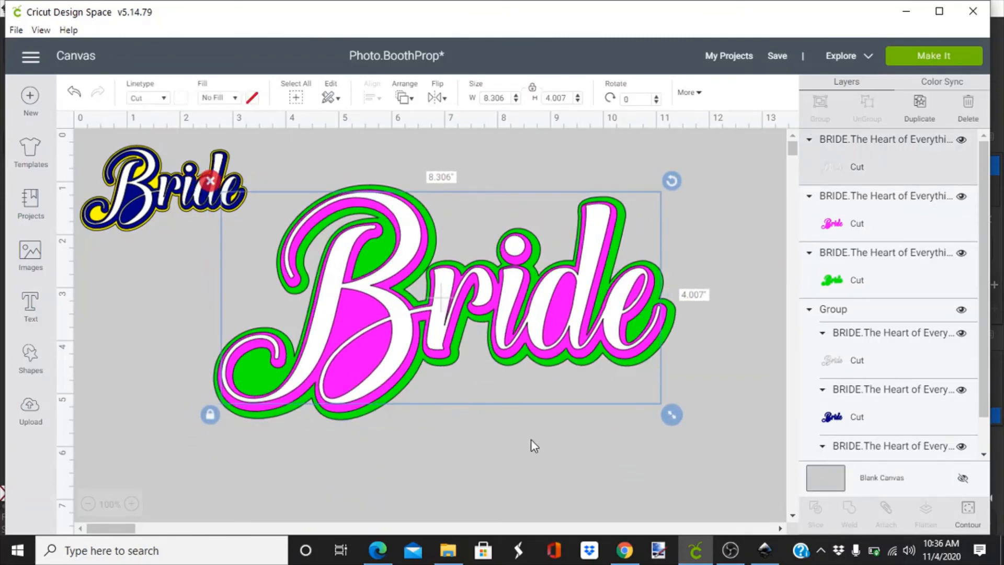
Step: Group only the large Bride's white, pink and green layers and shrink the group to about 5.22 × 2.65 in, beside the small Bride
drag(697, 229, 195, 470)
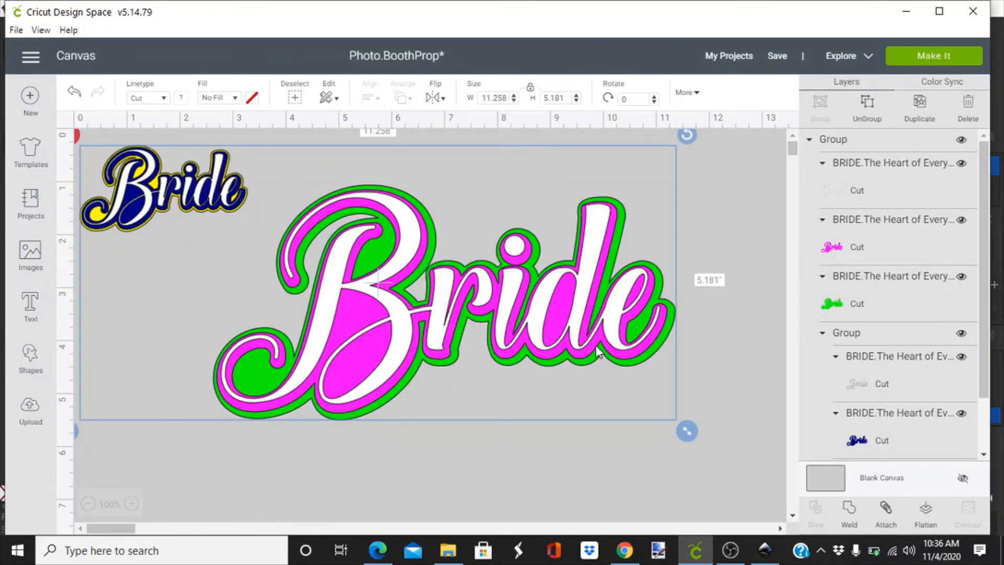
click(867, 105)
drag(681, 231, 460, 419)
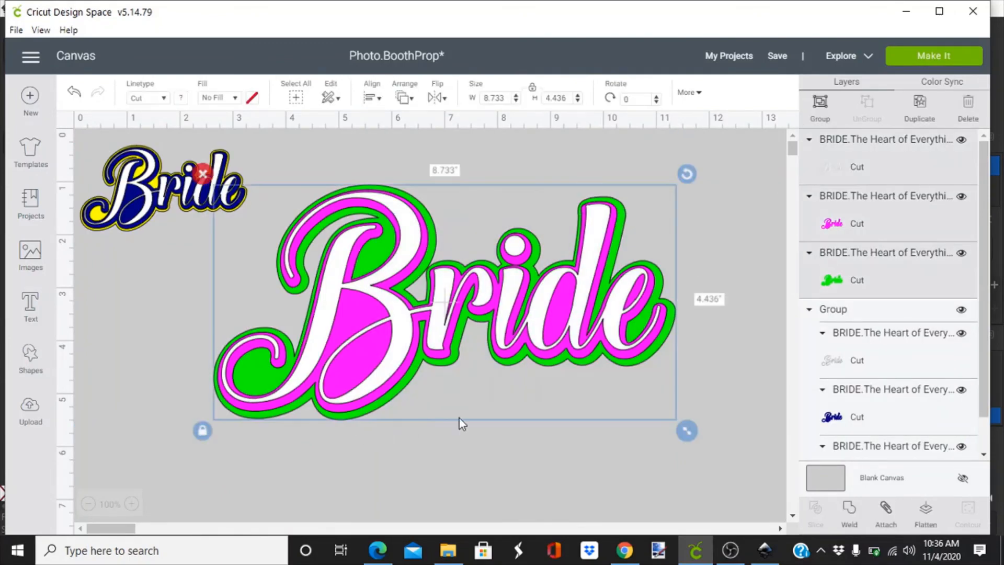
click(818, 106)
drag(687, 430, 501, 336)
drag(426, 259, 567, 250)
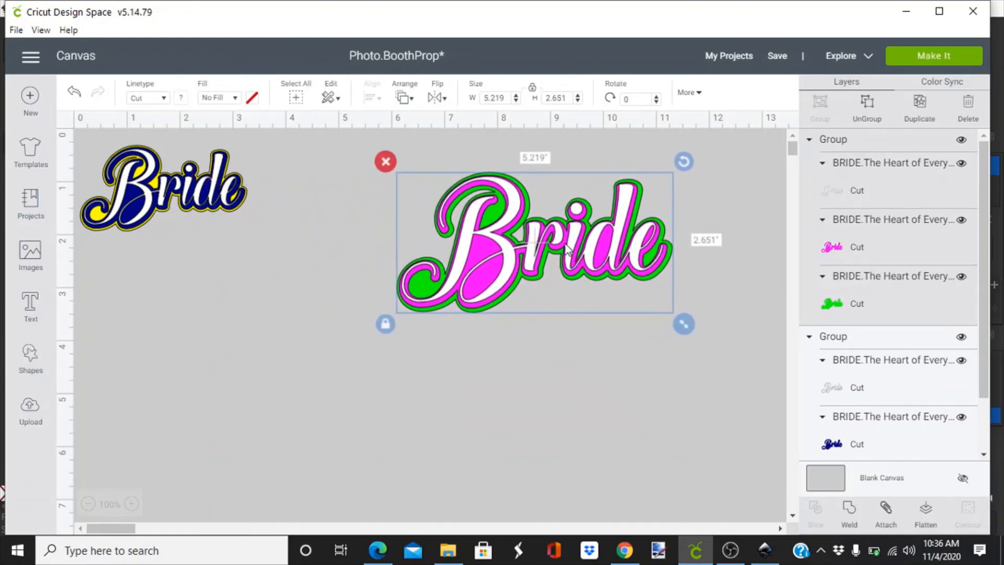